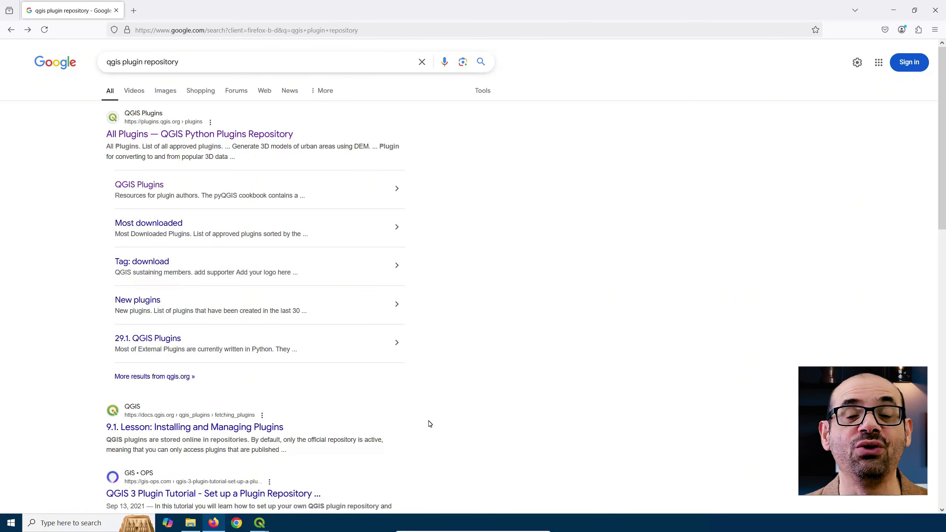
Open the Sampling Time plugin page in the QGIS plugins repository and review its Details and Versions.
{"action": "left_click", "coordinate": [192, 135]}
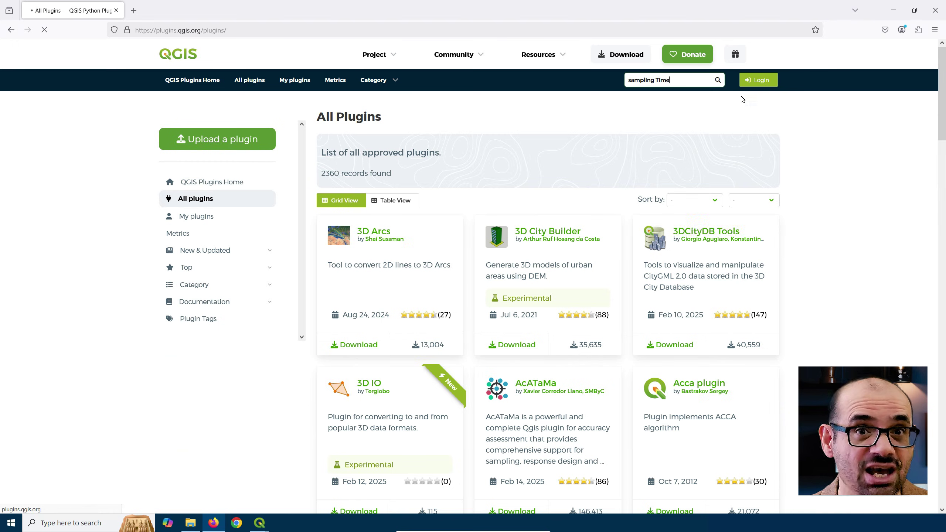
{"action": "left_click", "coordinate": [382, 152]}
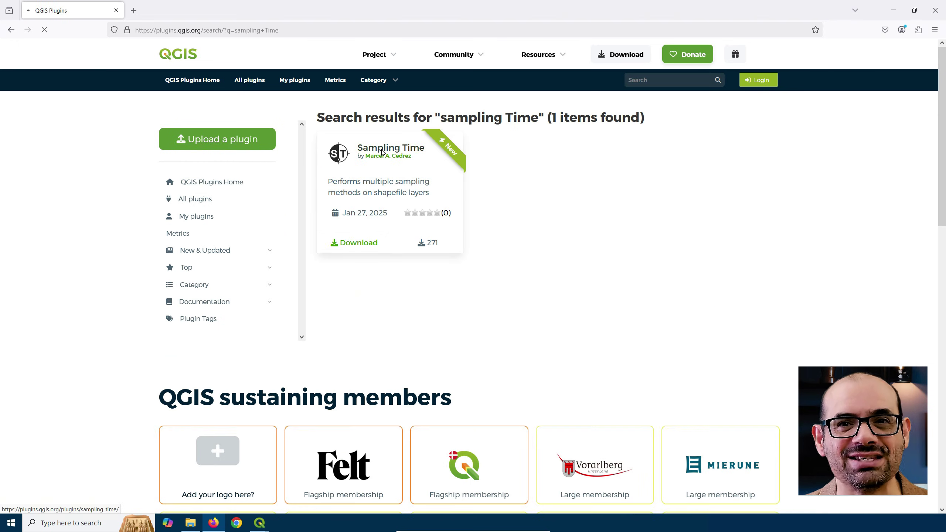
{"action": "left_click", "coordinate": [551, 260]}
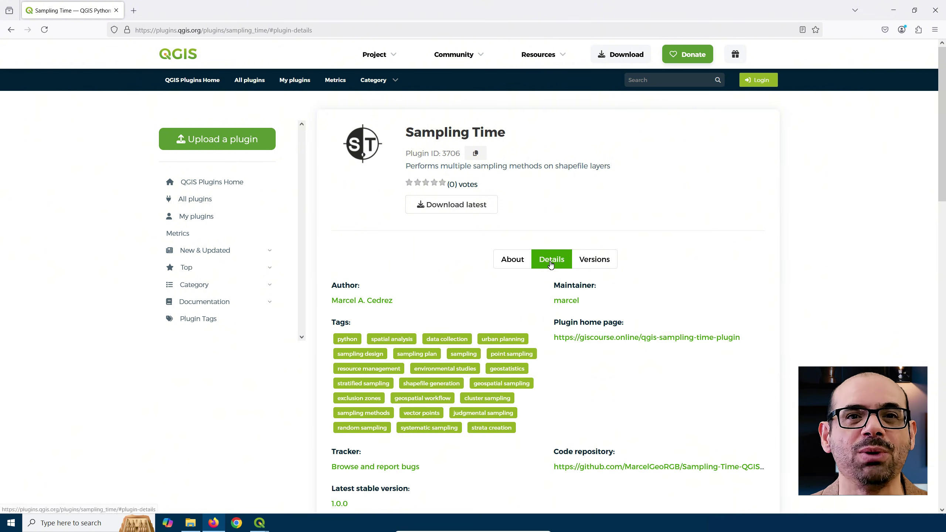
{"action": "left_click", "coordinate": [596, 261]}
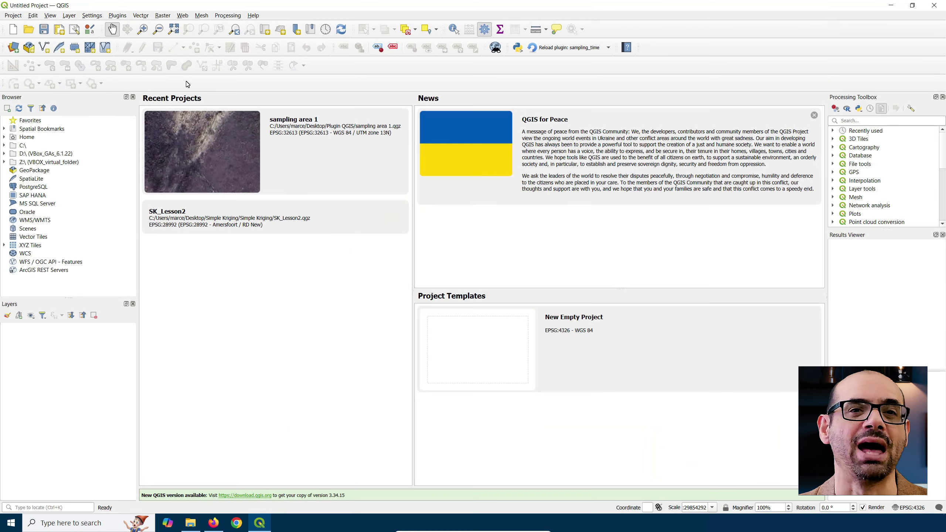
{"action": "left_click", "coordinate": [117, 15]}
Search 'sampli' in the plugin manager, install Sampling Time, then reopen the plugin manager.
{"action": "left_click", "coordinate": [128, 30]}
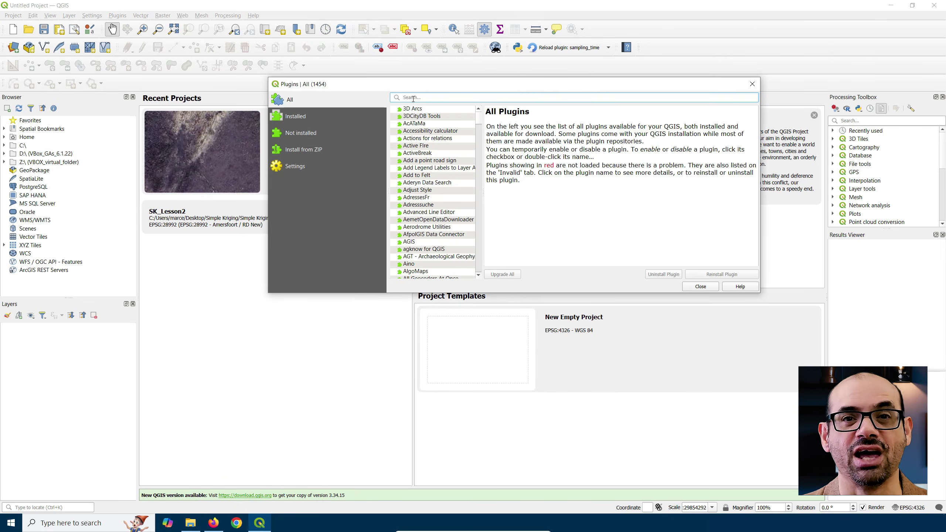
{"action": "left_click", "coordinate": [418, 96]}
{"action": "type", "text": "sampling t"}
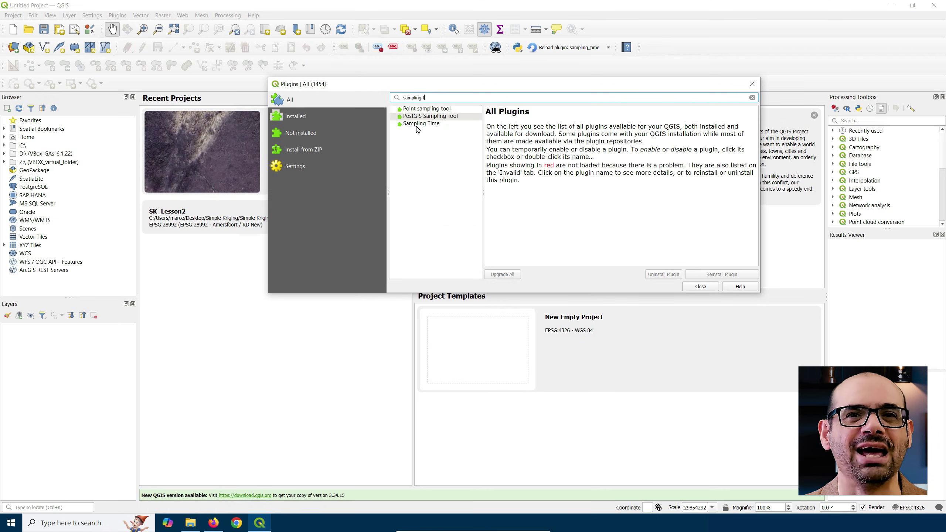
{"action": "left_click", "coordinate": [419, 125]}
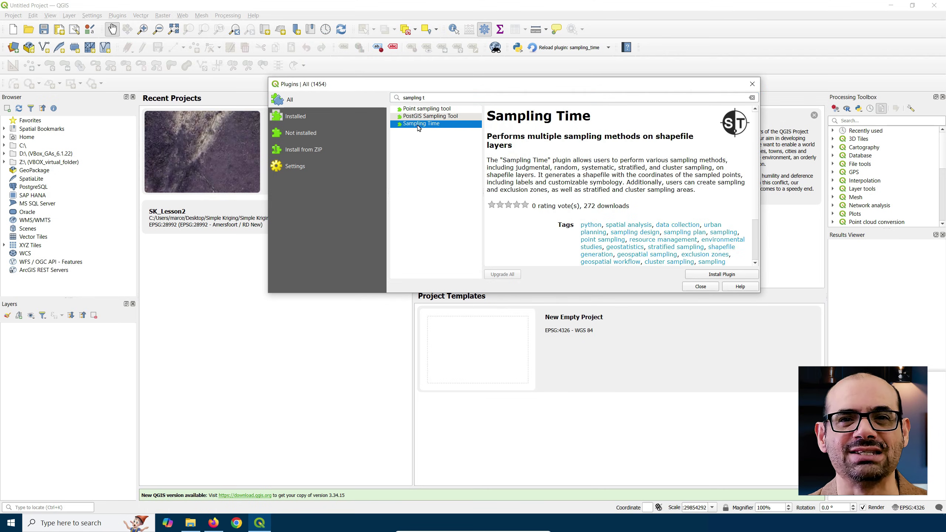
{"action": "left_click", "coordinate": [713, 278]}
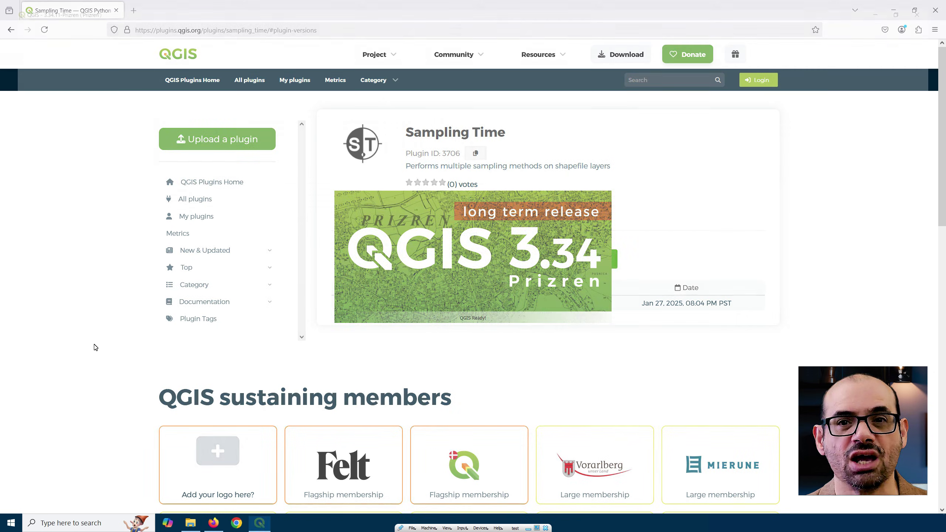
{"action": "left_click", "coordinate": [114, 16]}
{"action": "left_click", "coordinate": [131, 27]}
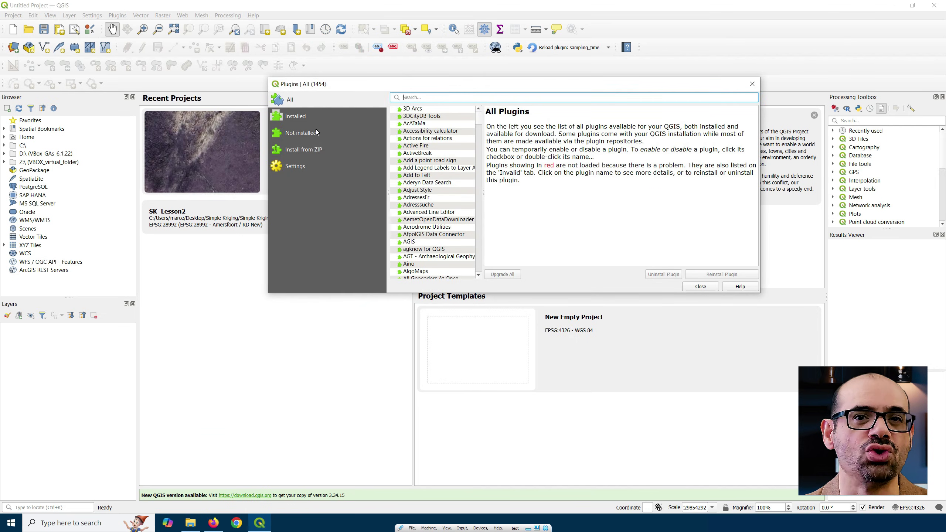
Install the plugin from sampling_time-1.0.0.zip, accepting the security warning, and close the manager.
{"action": "left_click", "coordinate": [302, 150]}
{"action": "left_click", "coordinate": [744, 155]}
{"action": "left_click", "coordinate": [399, 171]}
{"action": "left_click", "coordinate": [634, 325]}
{"action": "left_click", "coordinate": [570, 178]}
{"action": "left_click", "coordinate": [525, 280]}
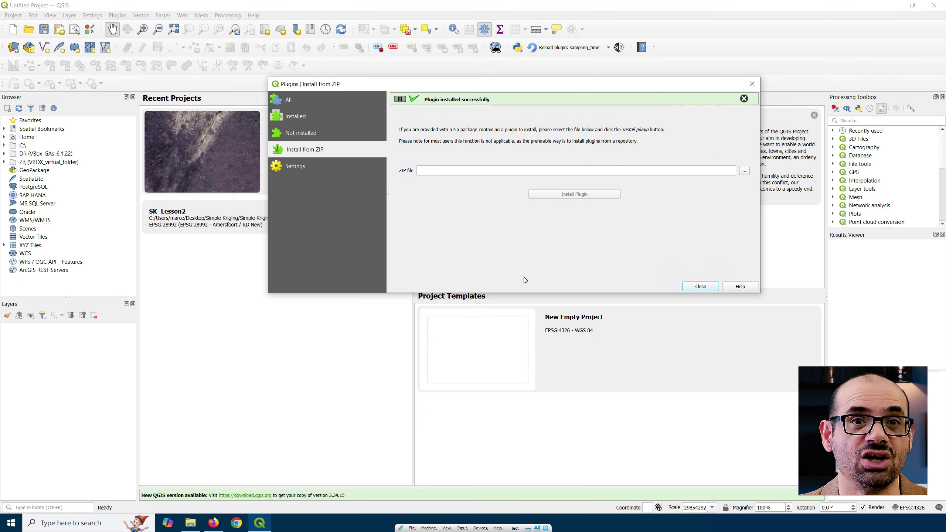
{"action": "left_click", "coordinate": [701, 287]}
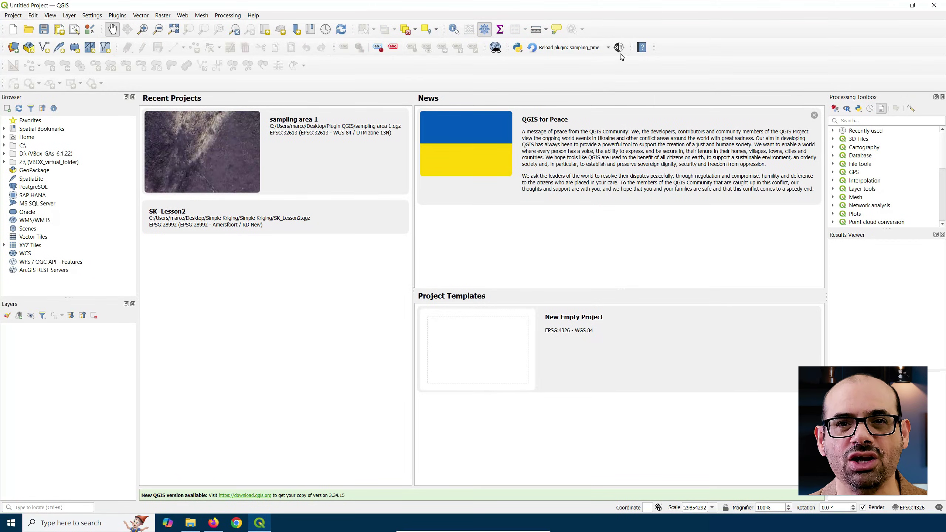
Launch the Sampling Time window from the ST toolbar icon and from the Vector menu, closing it each time.
{"action": "left_click", "coordinate": [619, 47]}
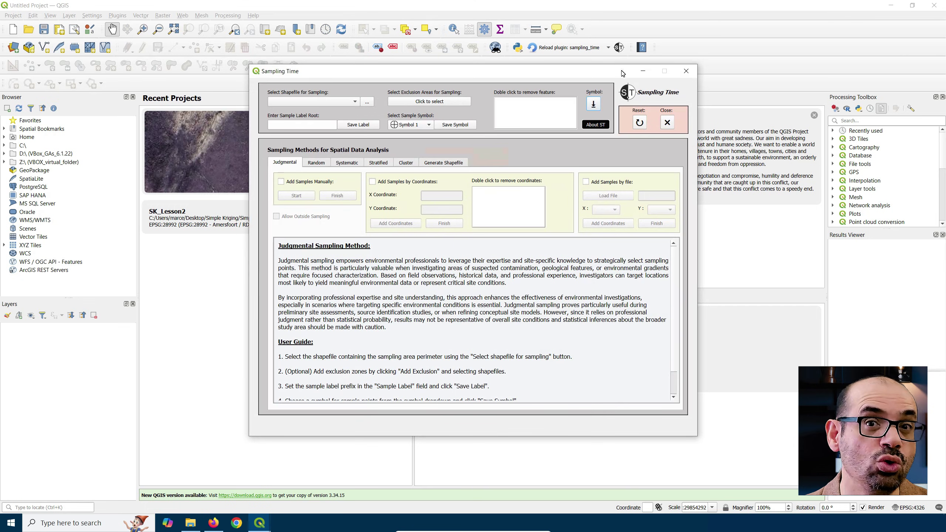
{"action": "left_click", "coordinate": [685, 72]}
{"action": "left_click", "coordinate": [142, 15]}
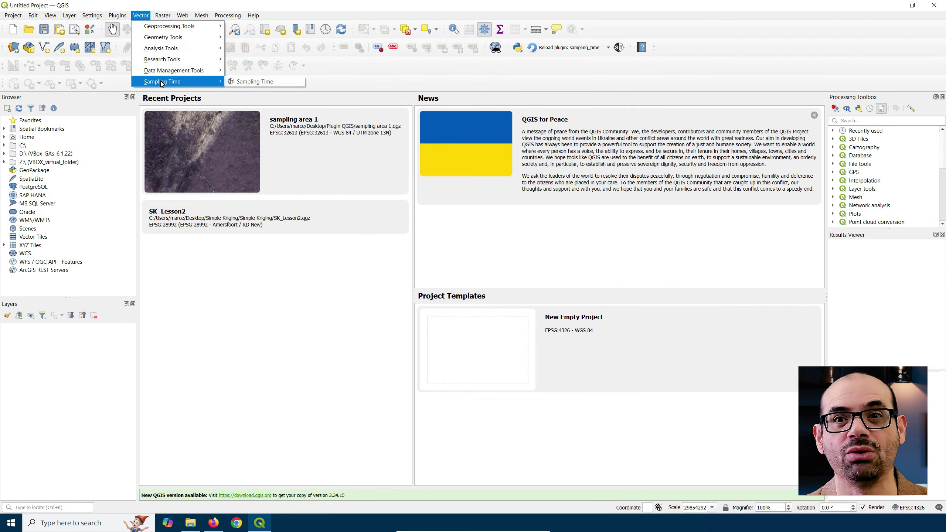
{"action": "left_click", "coordinate": [247, 82]}
{"action": "left_click", "coordinate": [685, 73]}
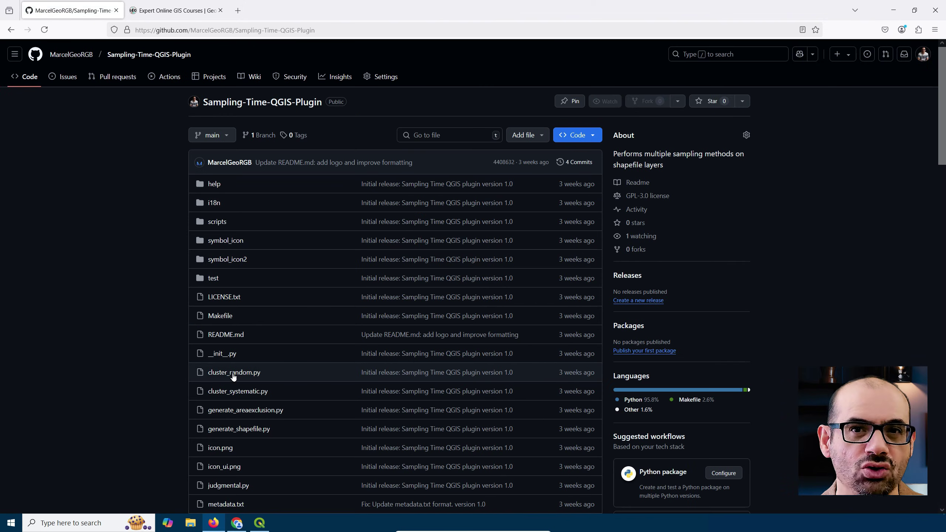
Browse the cluster_random.py source, then the repository's Issues list and the owner's profile.
{"action": "left_click", "coordinate": [231, 373]}
{"action": "scroll", "coordinate": [231, 372], "scroll_direction": "down", "scroll_amount": 15}
{"action": "scroll", "coordinate": [231, 372], "scroll_direction": "up", "scroll_amount": 15}
{"action": "left_click", "coordinate": [68, 78]}
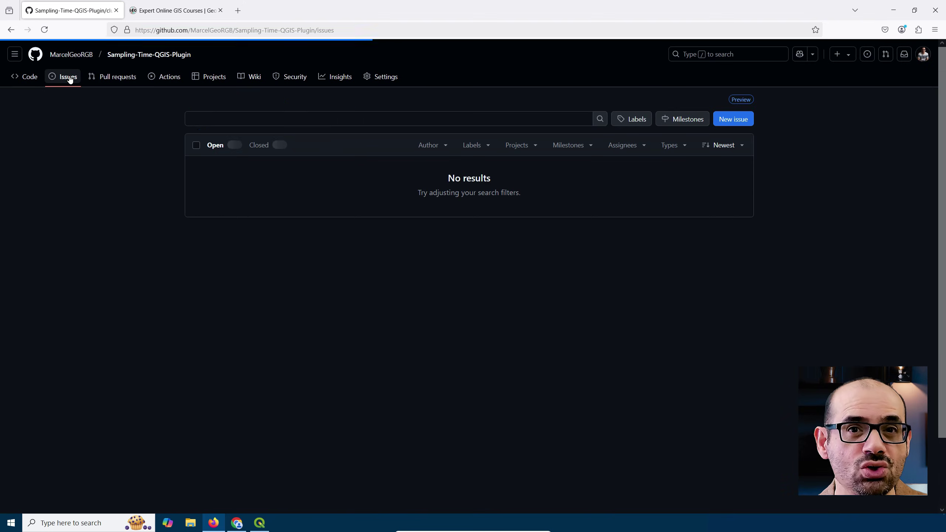
{"action": "left_click", "coordinate": [71, 54]}
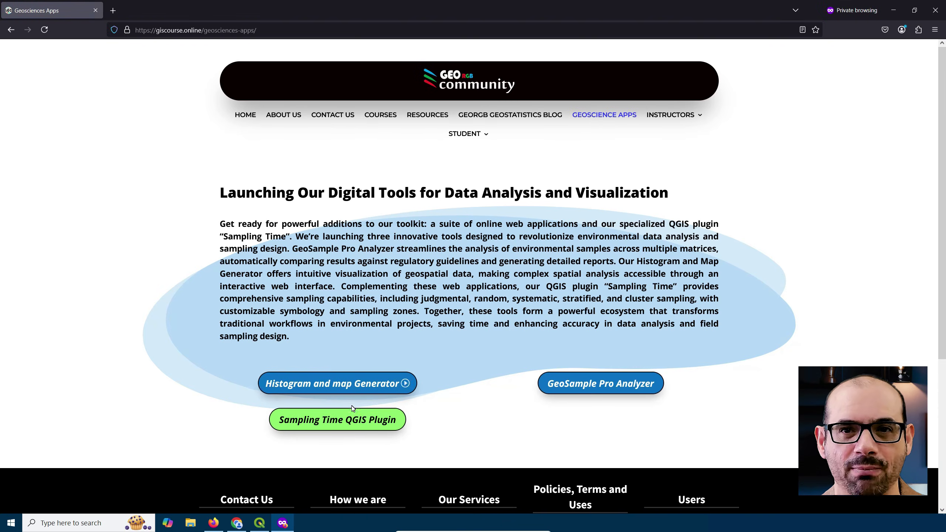
Open the Sampling Time QGIS Plugin guide, jump to section 1 and scroll through its sections.
{"action": "left_click", "coordinate": [345, 427]}
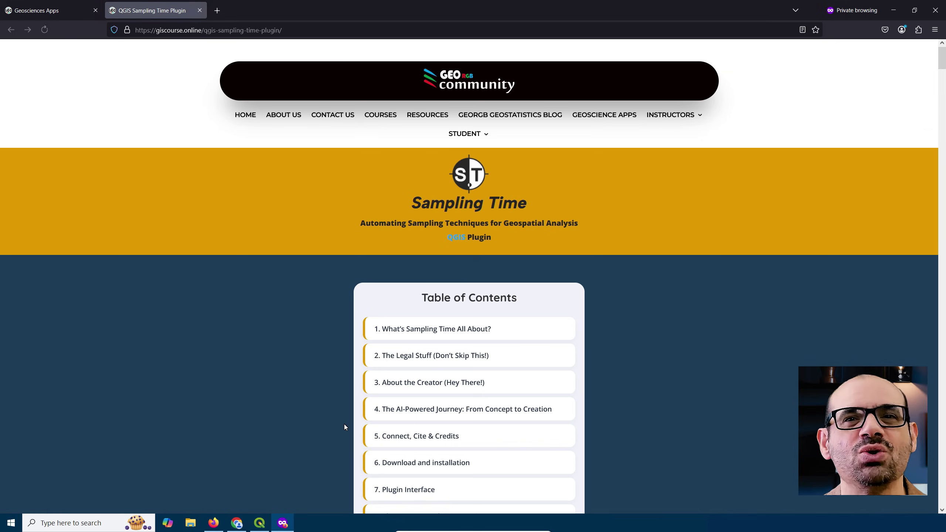
{"action": "left_click", "coordinate": [459, 315]}
{"action": "scroll", "coordinate": [458, 310], "scroll_direction": "down", "scroll_amount": 20}
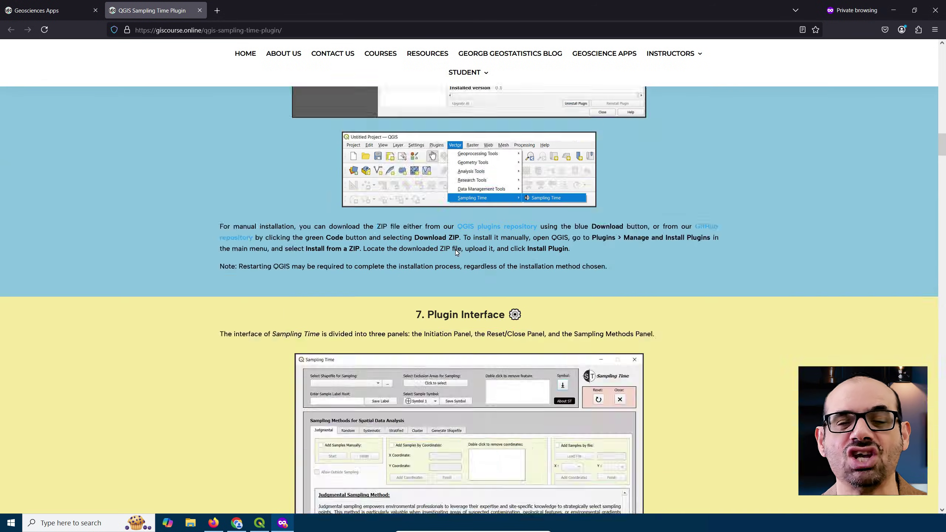
{"action": "scroll", "coordinate": [464, 251], "scroll_direction": "down", "scroll_amount": 20}
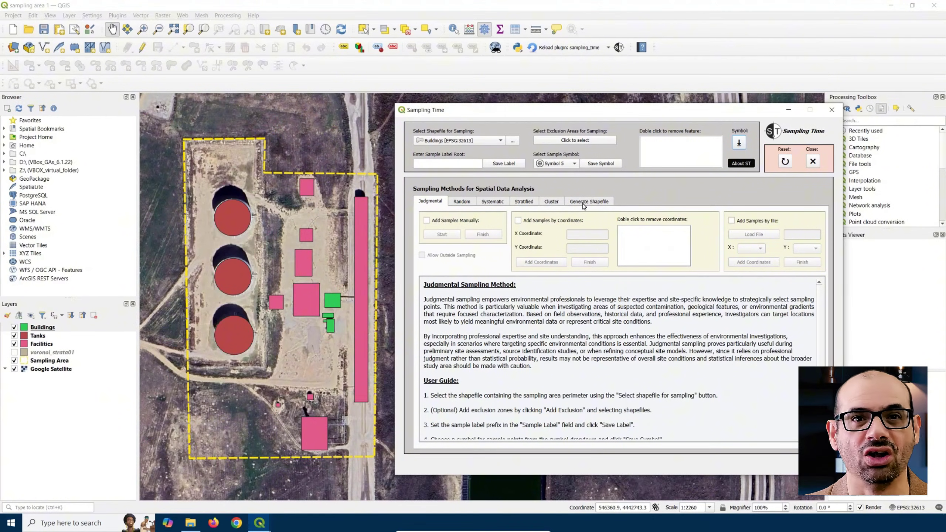
Set Sampling Area as the sampling shapefile and load Buildings.shp as an exclusion zone.
{"action": "left_click", "coordinate": [498, 142]}
{"action": "left_click", "coordinate": [449, 176]}
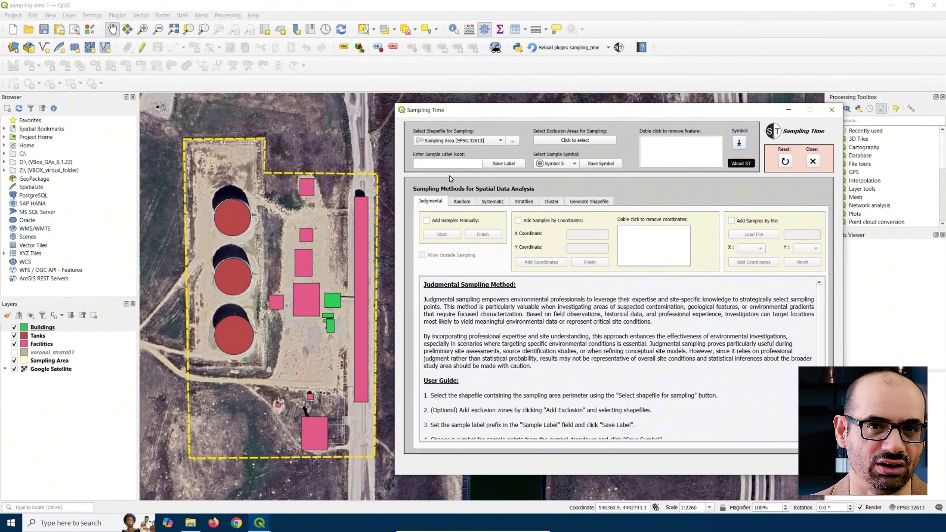
{"action": "left_click", "coordinate": [568, 140]}
{"action": "left_click", "coordinate": [503, 182]}
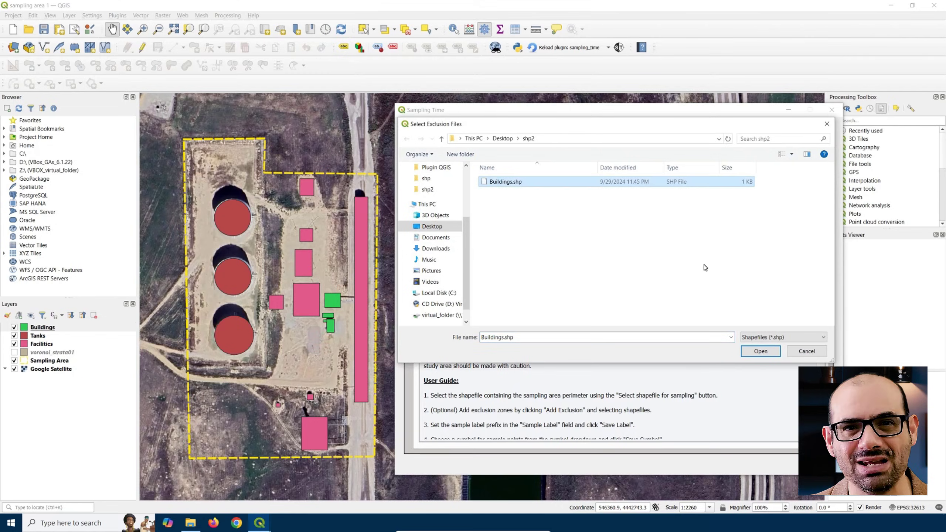
{"action": "left_click", "coordinate": [754, 348]}
Save the sample label prefix ZS- and Symbol 9 as the sample point symbol.
{"action": "left_click", "coordinate": [448, 164]}
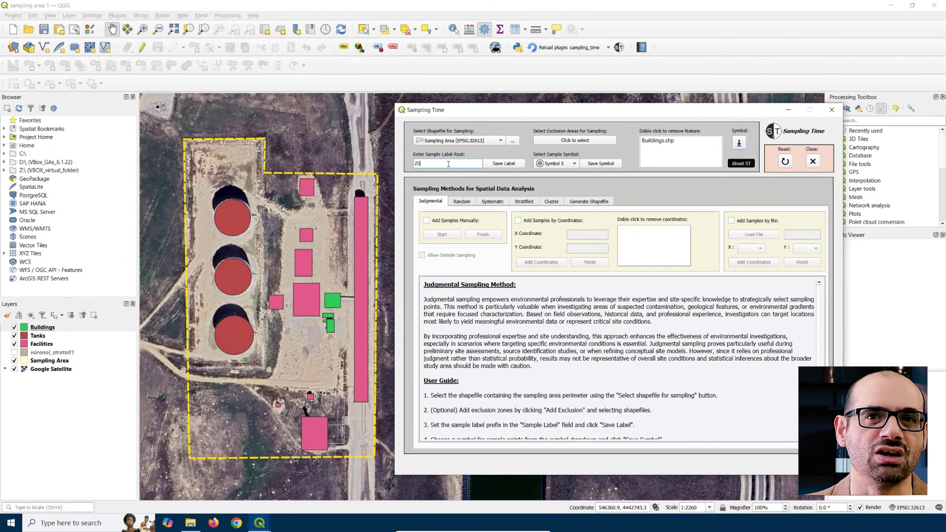
{"action": "left_click", "coordinate": [510, 166]}
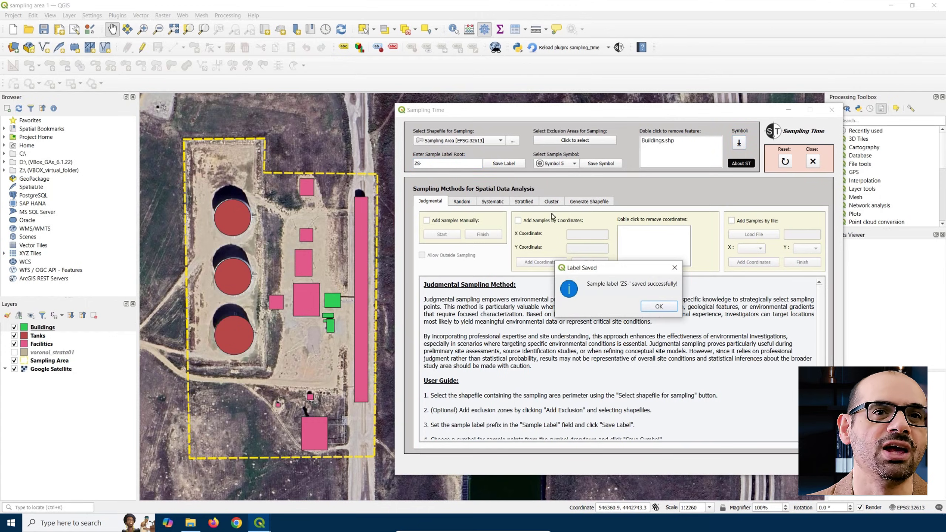
{"action": "left_click", "coordinate": [659, 307]}
{"action": "left_click", "coordinate": [560, 168]}
{"action": "left_click", "coordinate": [569, 194]}
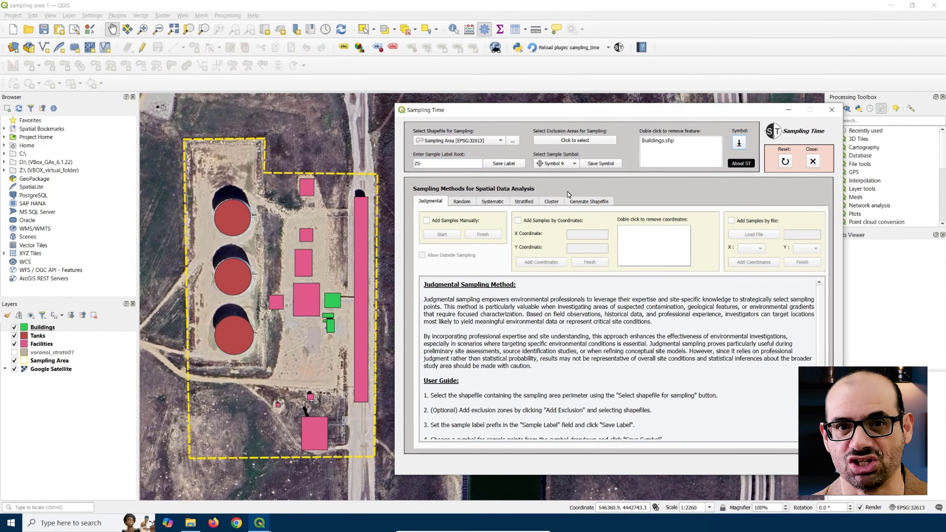
{"action": "left_click", "coordinate": [608, 164]}
{"action": "left_click", "coordinate": [652, 307]}
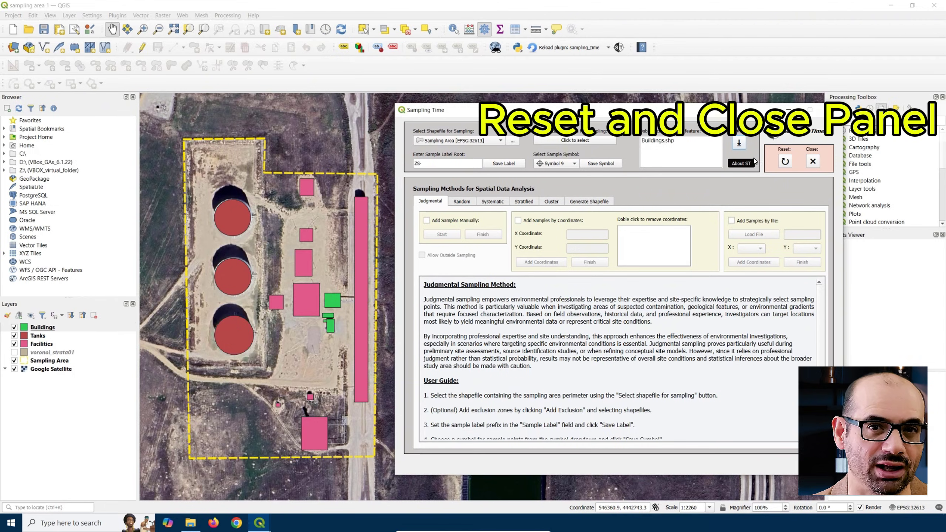
Try the plugin's Reset and Close buttons, cancelling the close to keep the window open.
{"action": "left_click", "coordinate": [786, 163]}
{"action": "left_click", "coordinate": [672, 309]}
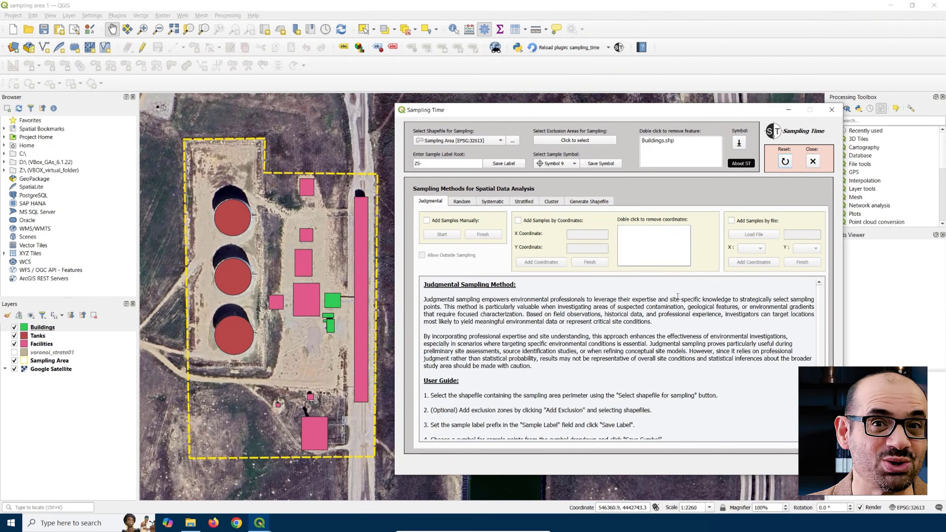
{"action": "left_click", "coordinate": [813, 161]}
{"action": "left_click", "coordinate": [719, 310]}
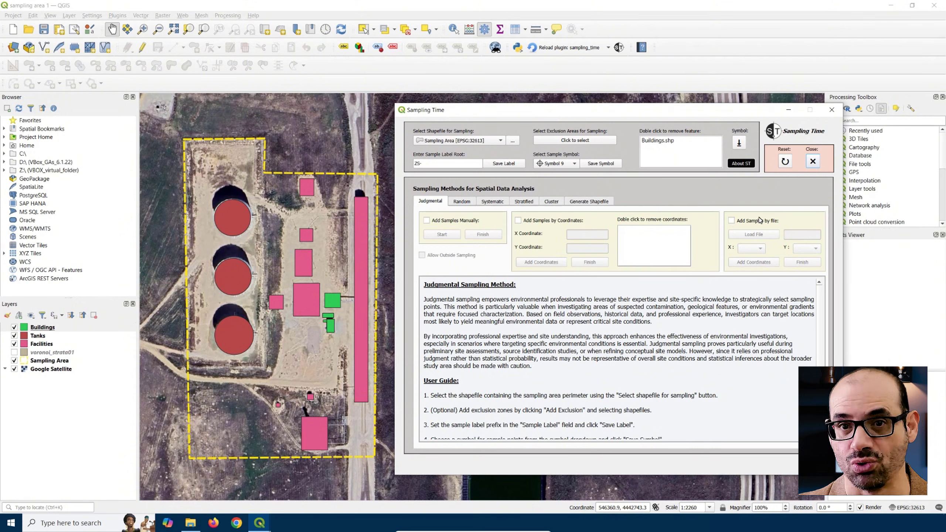
Review the Stratified, Cluster, Generate Shapefile and Judgmental tabs, scrolling the Judgmental guide.
{"action": "left_click", "coordinate": [524, 201]}
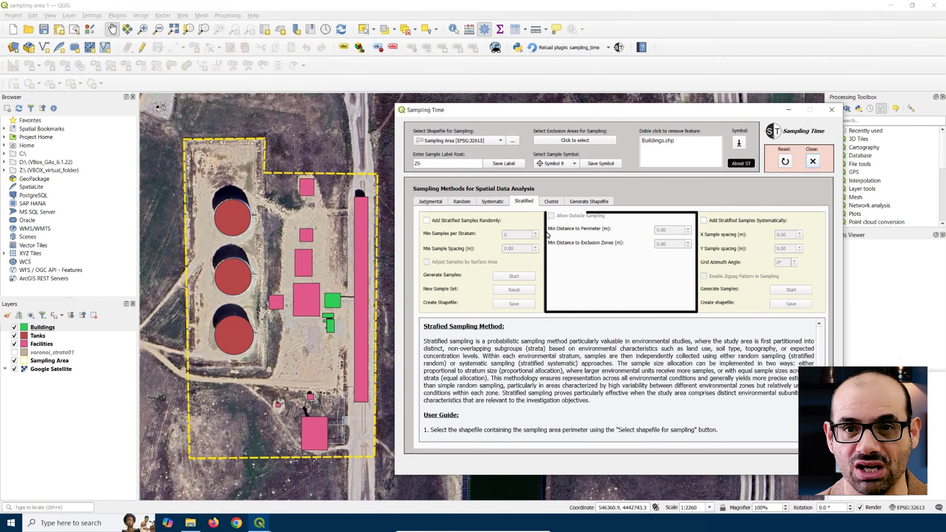
{"action": "left_click", "coordinate": [549, 203]}
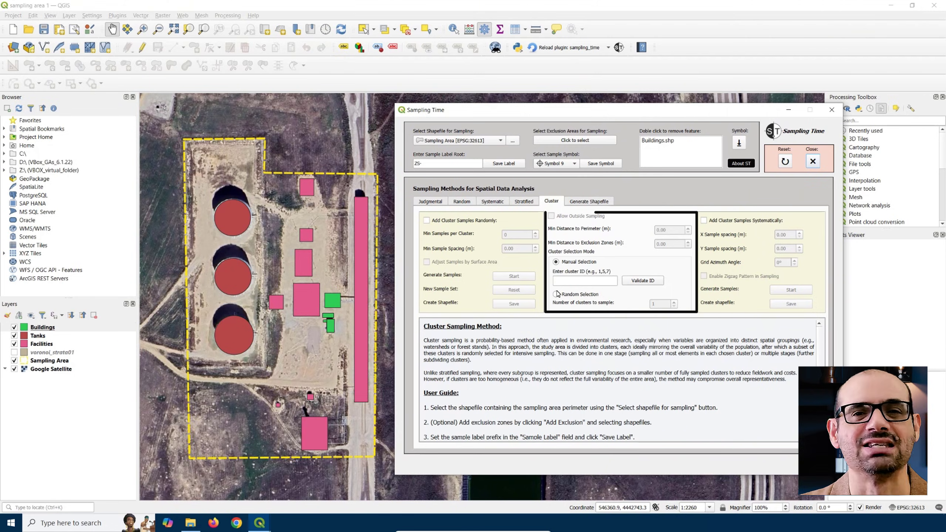
{"action": "left_click", "coordinate": [589, 201]}
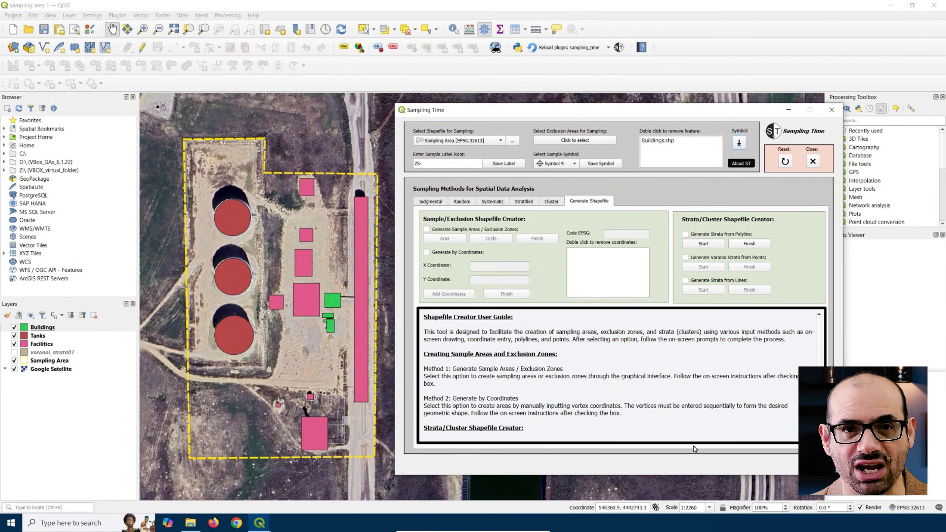
{"action": "left_click", "coordinate": [439, 203]}
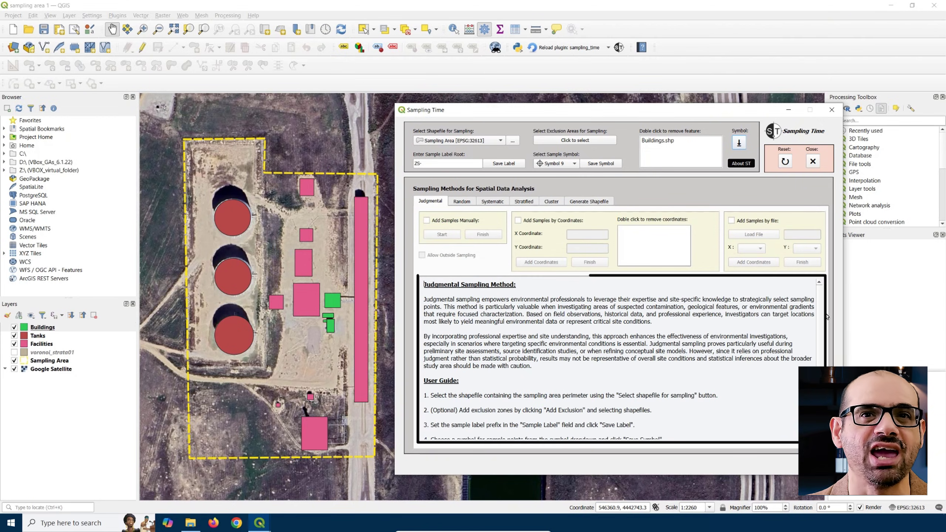
{"action": "scroll", "coordinate": [818, 312], "scroll_direction": "down", "scroll_amount": 1}
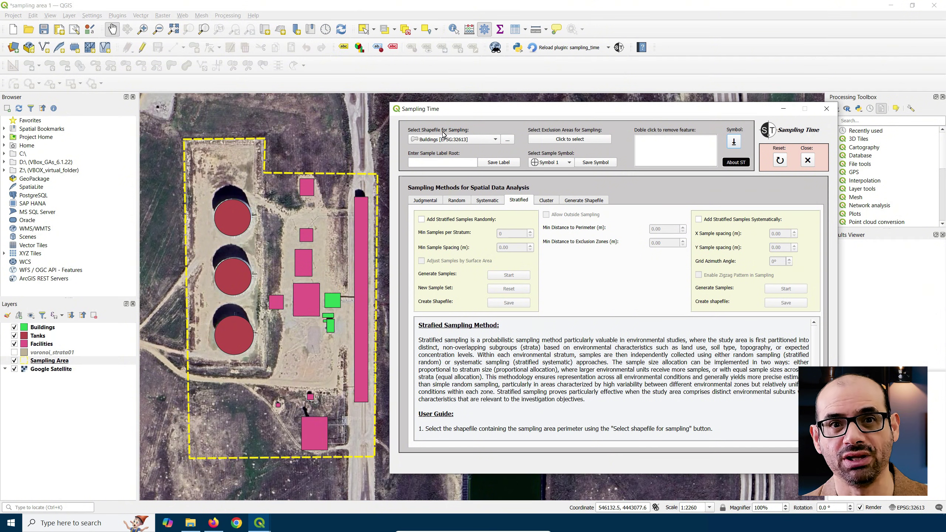
Choose Sampling Area as the sampling shapefile and select that layer in the Layers panel.
{"action": "left_click", "coordinate": [495, 140]}
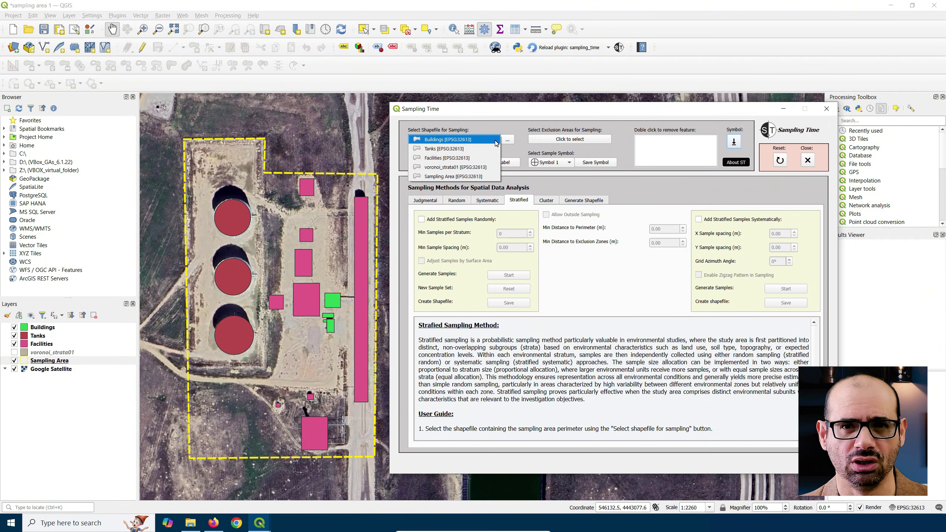
{"action": "left_click", "coordinate": [449, 176]}
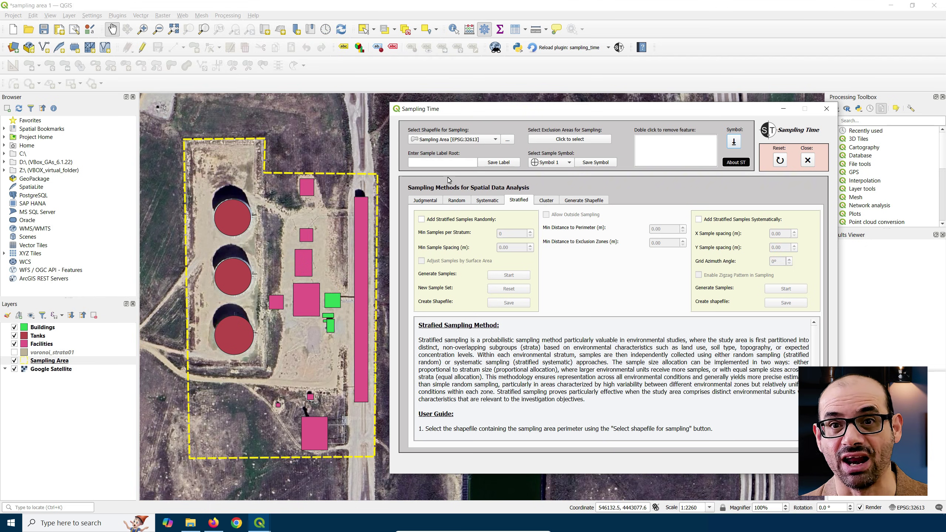
{"action": "left_click", "coordinate": [61, 363]}
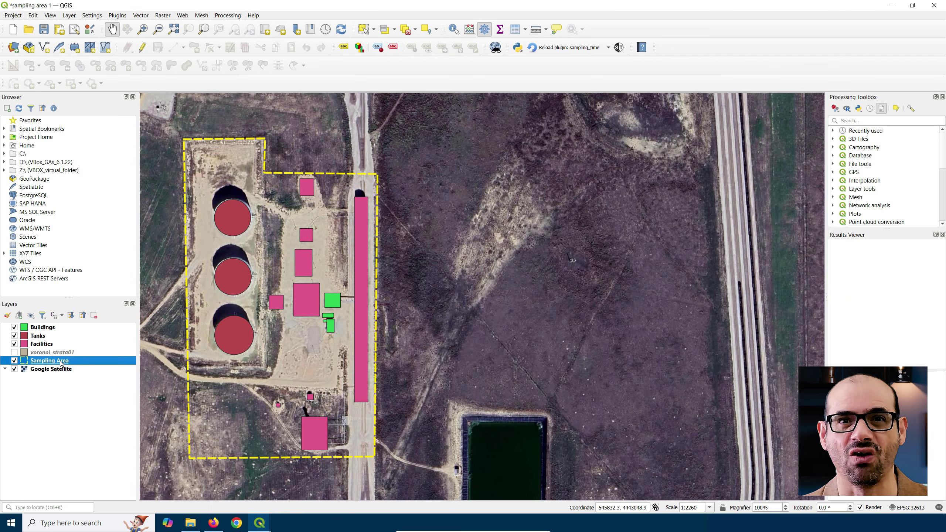
{"action": "left_click", "coordinate": [622, 50]}
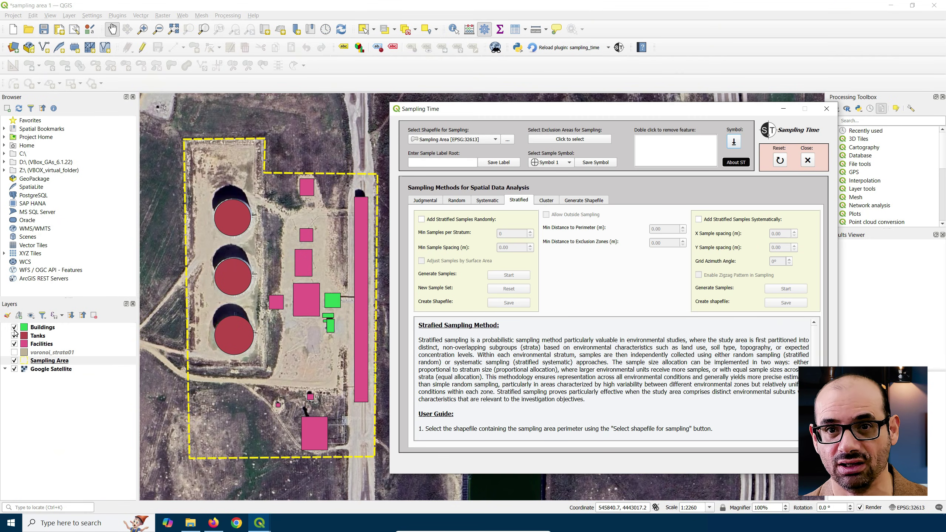
Hide the Buildings, Tanks, Facilities and Google Satellite layers.
{"action": "left_click", "coordinate": [14, 327]}
{"action": "left_click", "coordinate": [14, 335]}
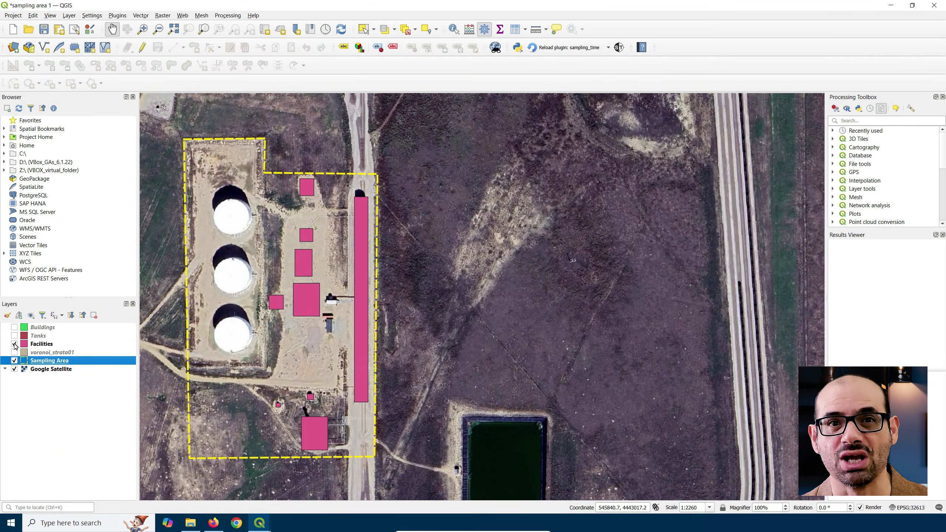
{"action": "left_click", "coordinate": [14, 344]}
{"action": "left_click", "coordinate": [14, 369]}
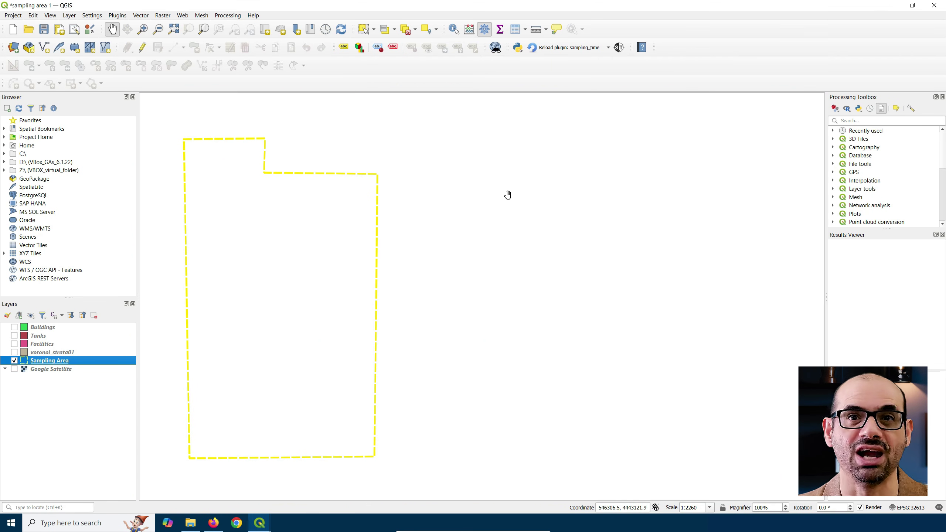
Keep Sampling Area as the plugin's sampling shapefile, then hide the Sampling Area outline.
{"action": "left_click", "coordinate": [619, 48]}
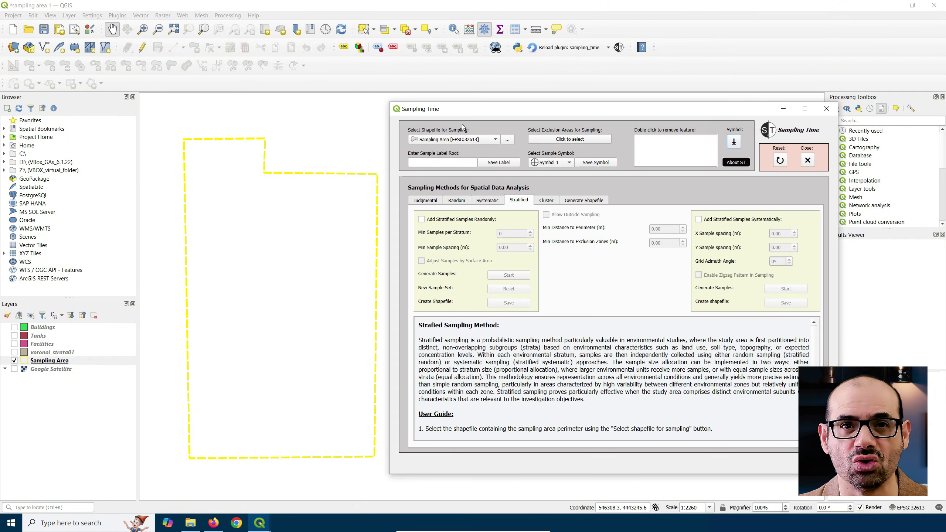
{"action": "left_click", "coordinate": [450, 144]}
{"action": "left_click", "coordinate": [449, 140]}
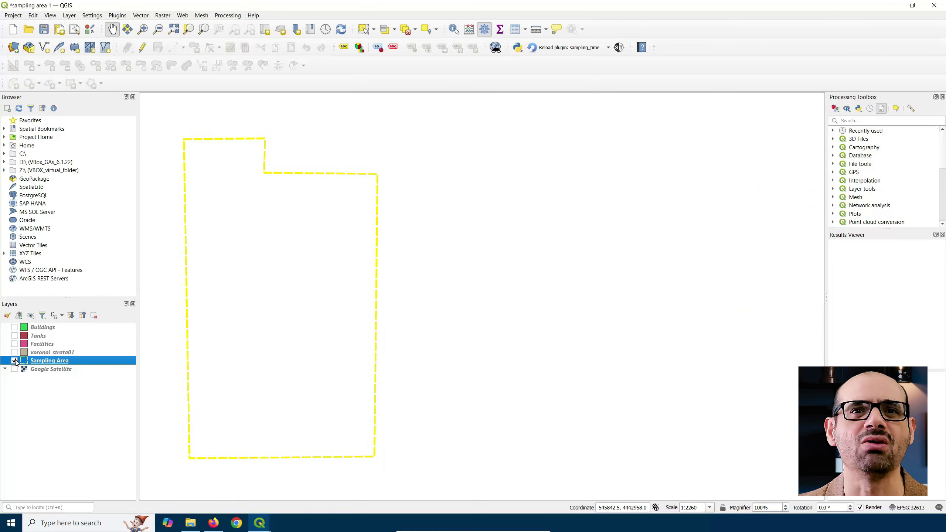
{"action": "left_click", "coordinate": [14, 360]}
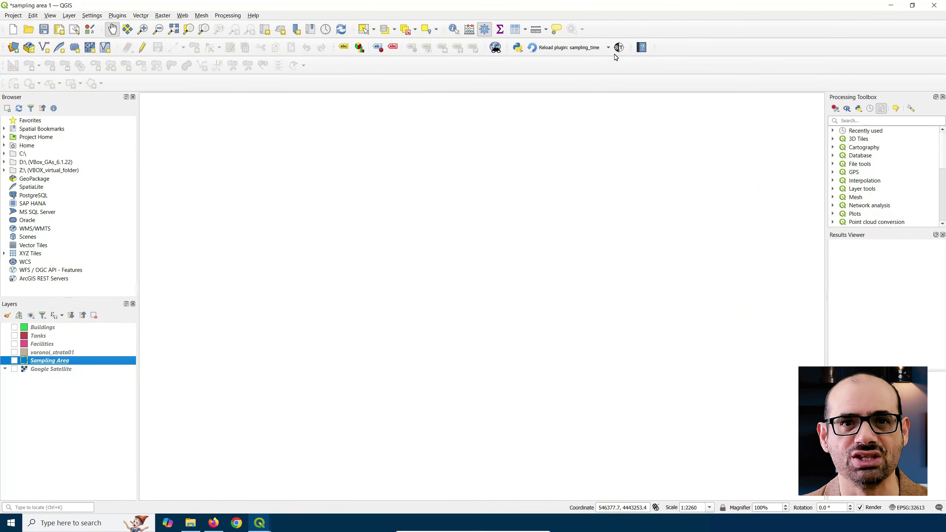
Read the instructions for each Generate Shapefile option: sample areas, coordinates, polyline, Voronoi and line strata.
{"action": "left_click", "coordinate": [620, 48]}
{"action": "left_click", "coordinate": [573, 203]}
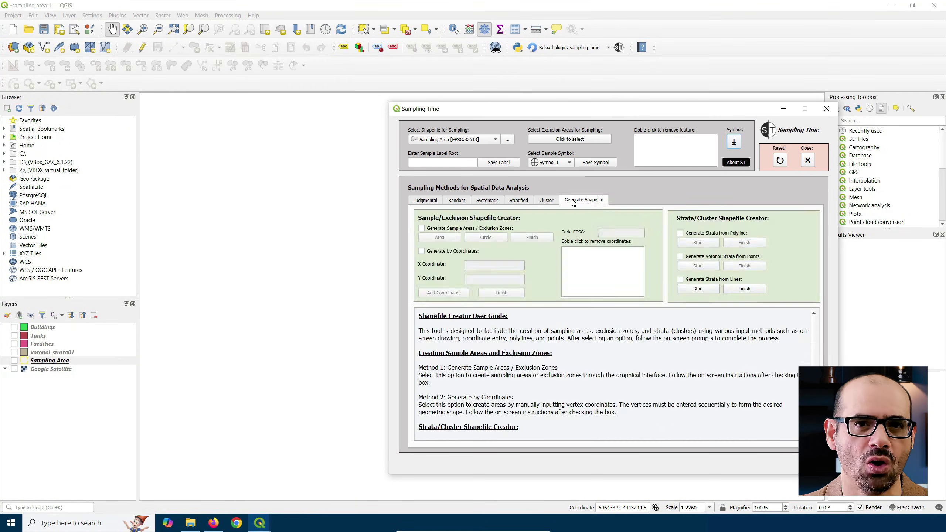
{"action": "left_click", "coordinate": [422, 228]}
{"action": "left_click", "coordinate": [529, 323]}
{"action": "left_click", "coordinate": [422, 252]}
{"action": "left_click", "coordinate": [546, 308]}
{"action": "left_click", "coordinate": [680, 233]}
{"action": "left_click", "coordinate": [524, 285]}
{"action": "left_click", "coordinate": [680, 256]}
{"action": "left_click", "coordinate": [524, 285]}
{"action": "left_click", "coordinate": [680, 279]}
{"action": "left_click", "coordinate": [521, 295]}
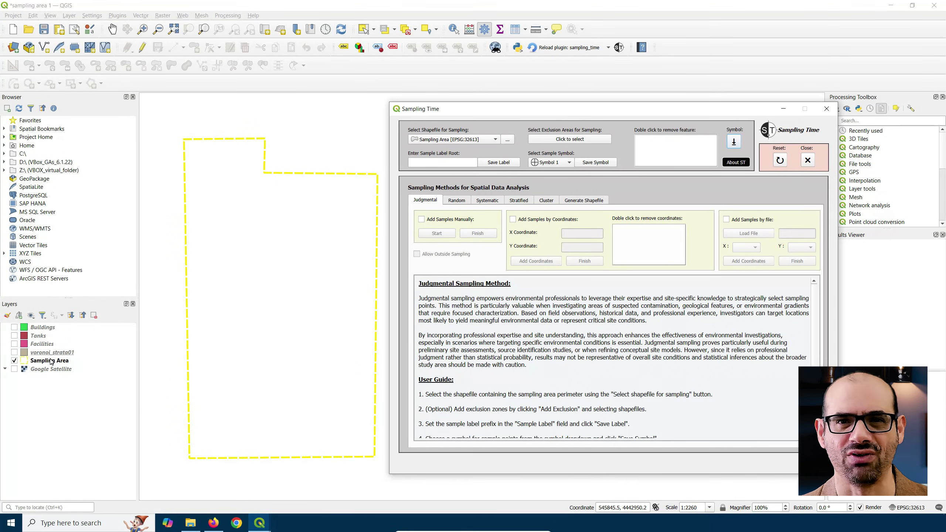
Check in Sampling Area's layer properties that its CRS is EPSG:32613.
{"action": "left_click", "coordinate": [51, 361]}
{"action": "right_click", "coordinate": [50, 360]}
{"action": "left_click", "coordinate": [60, 356]}
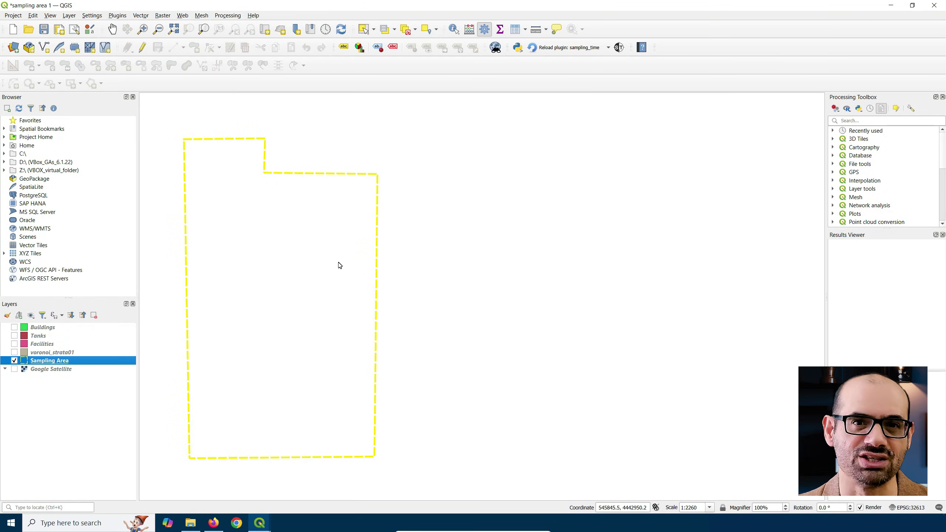
{"action": "left_click_drag", "start_coordinate": [387, 241], "coordinate": [321, 240]}
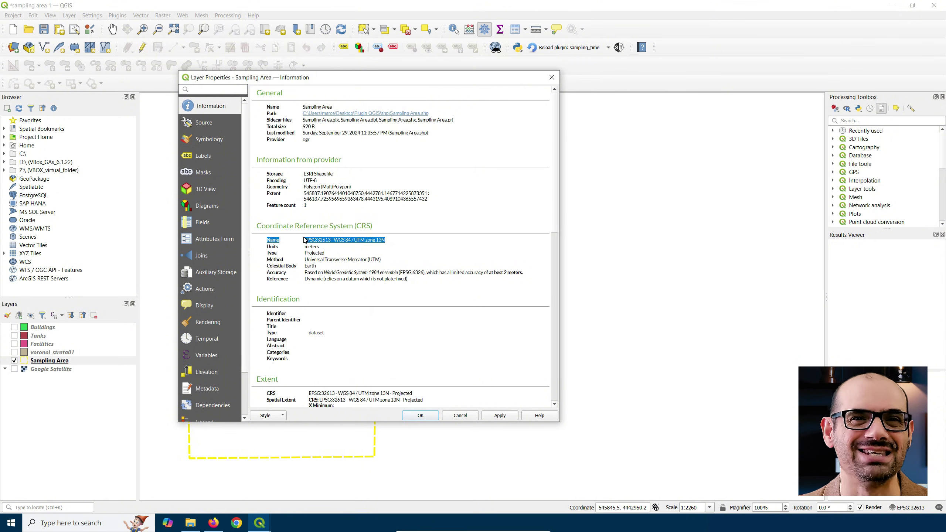
Turn on Add Samples Manually on the Judgmental tab and place a sample point in the area.
{"action": "left_click", "coordinate": [420, 415]}
{"action": "left_click", "coordinate": [618, 47]}
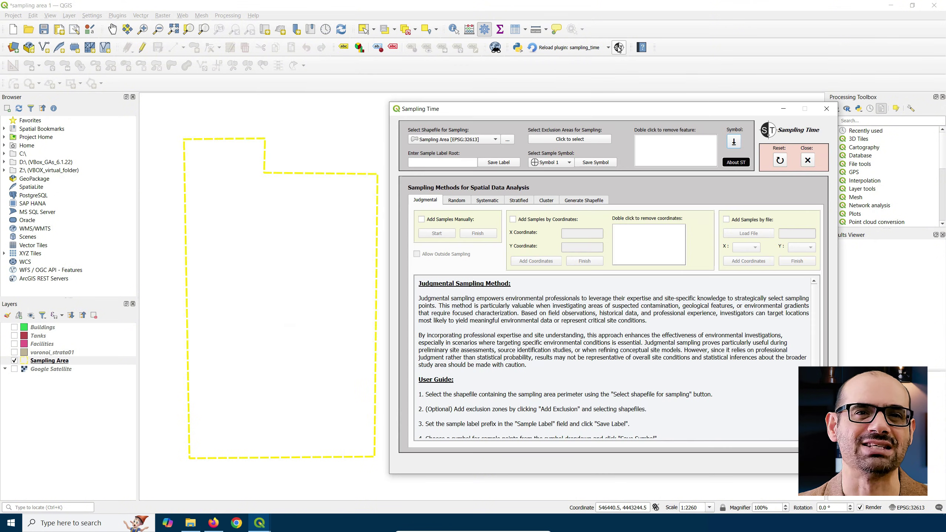
{"action": "left_click", "coordinate": [422, 220]}
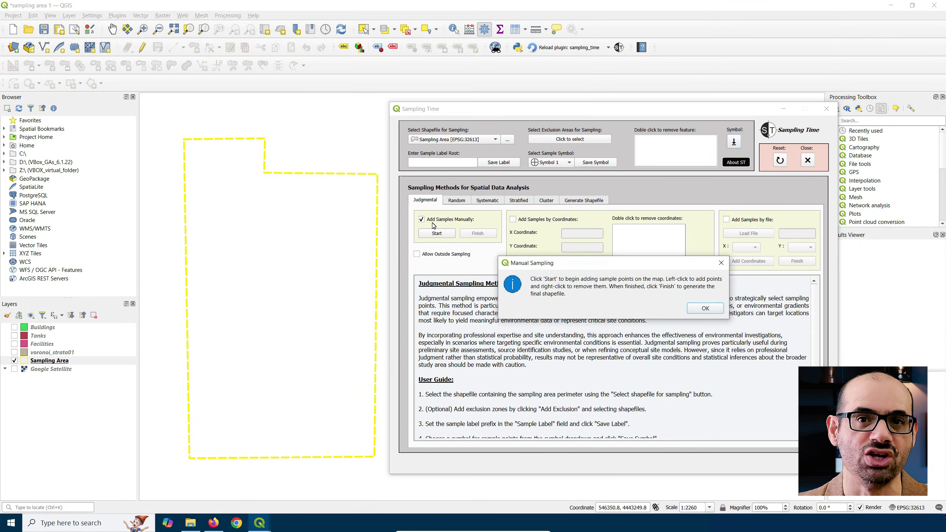
{"action": "left_click", "coordinate": [689, 310]}
{"action": "left_click", "coordinate": [438, 233]}
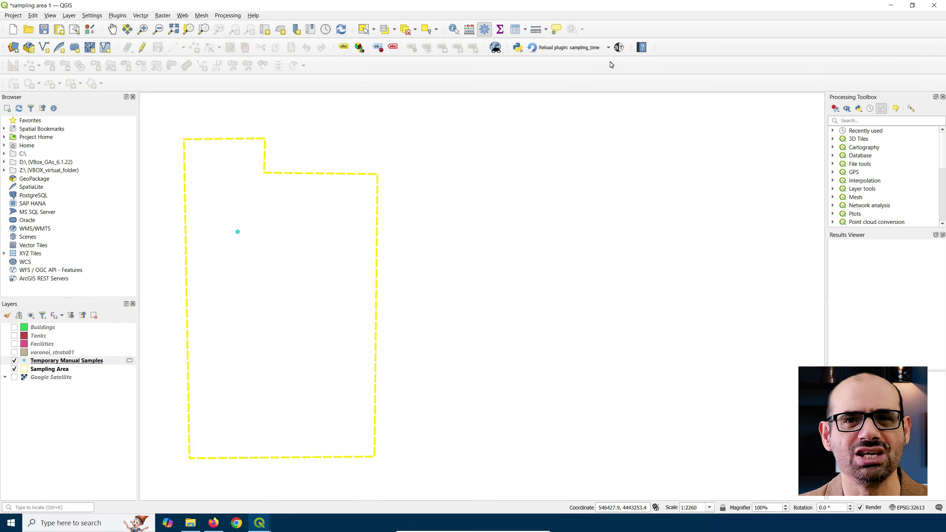
{"action": "left_click", "coordinate": [619, 48]}
Finish sampling and save the point as Manual Samples.shp in the judg folder.
{"action": "left_click", "coordinate": [477, 233]}
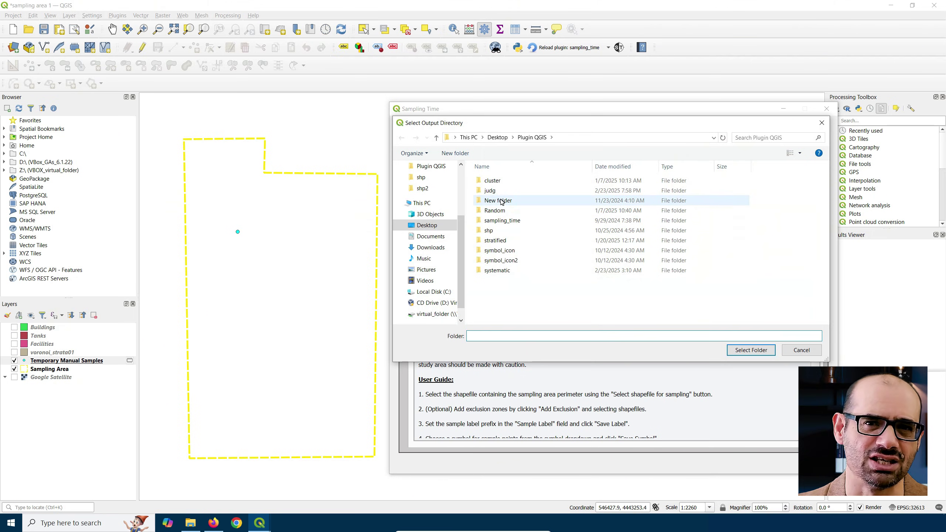
{"action": "left_click", "coordinate": [496, 190]}
{"action": "left_click", "coordinate": [751, 350]}
{"action": "left_click", "coordinate": [593, 306]}
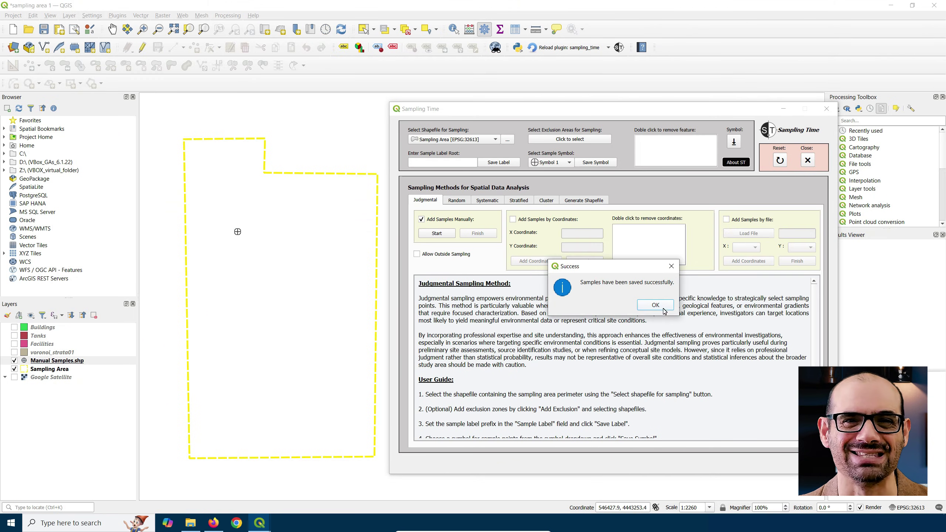
{"action": "left_click", "coordinate": [655, 305]}
Confirm in Manual Samples.shp's layer properties that its CRS is EPSG:32613.
{"action": "left_click", "coordinate": [58, 360]}
{"action": "right_click", "coordinate": [58, 360]}
{"action": "left_click", "coordinate": [76, 354]}
{"action": "left_click_drag", "start_coordinate": [386, 240], "coordinate": [302, 241]}
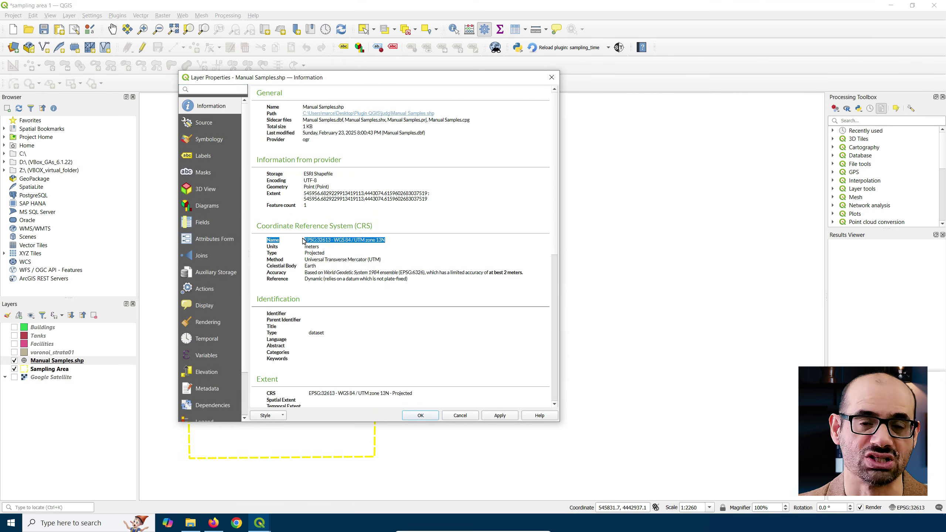
{"action": "left_click", "coordinate": [430, 416]}
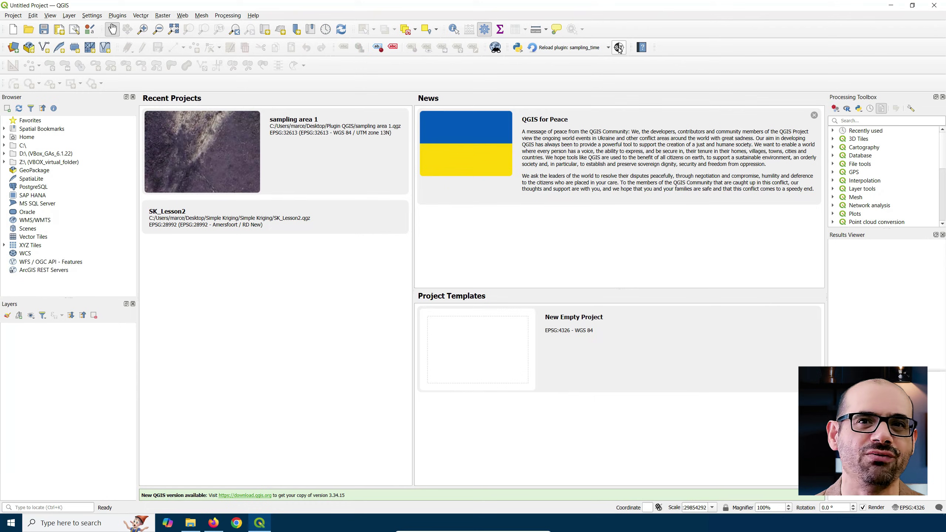
Reopen the recent 'sampling area 1' project and bring up the Sampling Time plugin window.
{"action": "left_click", "coordinate": [619, 47]}
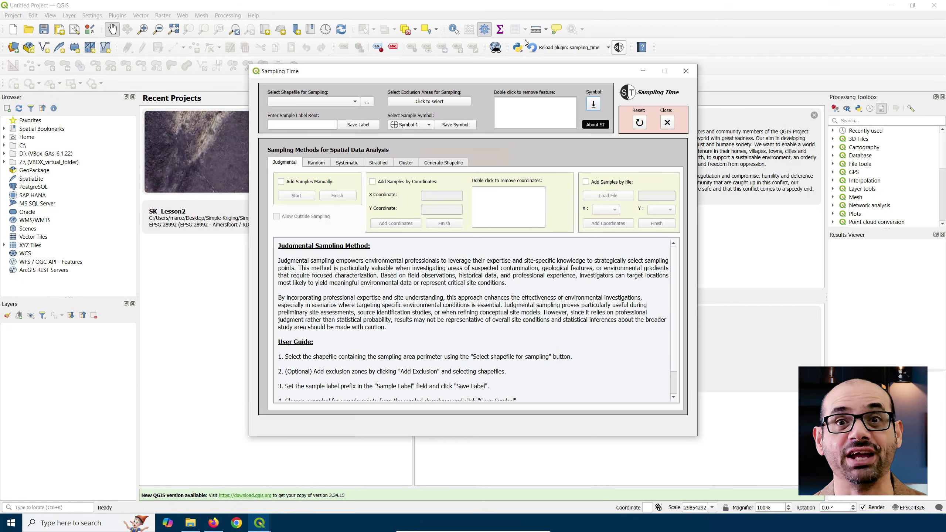
{"action": "double_click", "coordinate": [170, 136]}
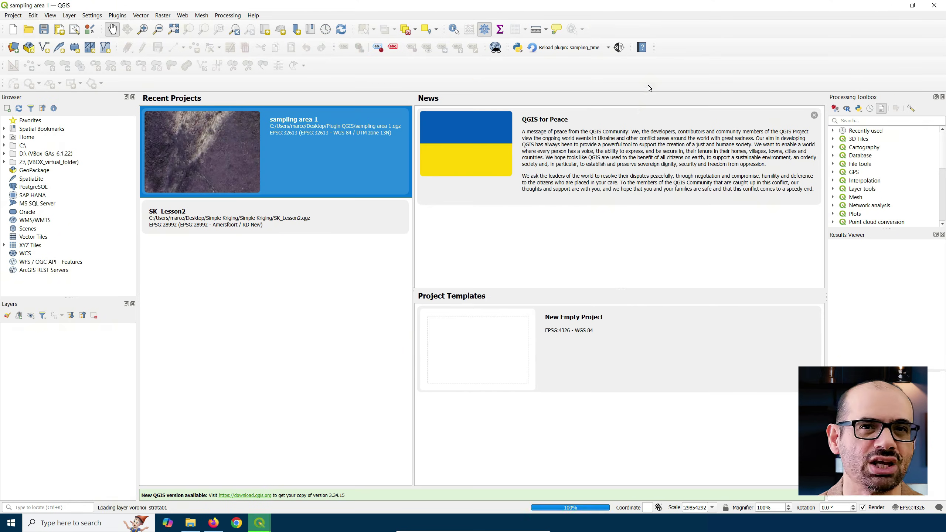
{"action": "left_click", "coordinate": [619, 48]}
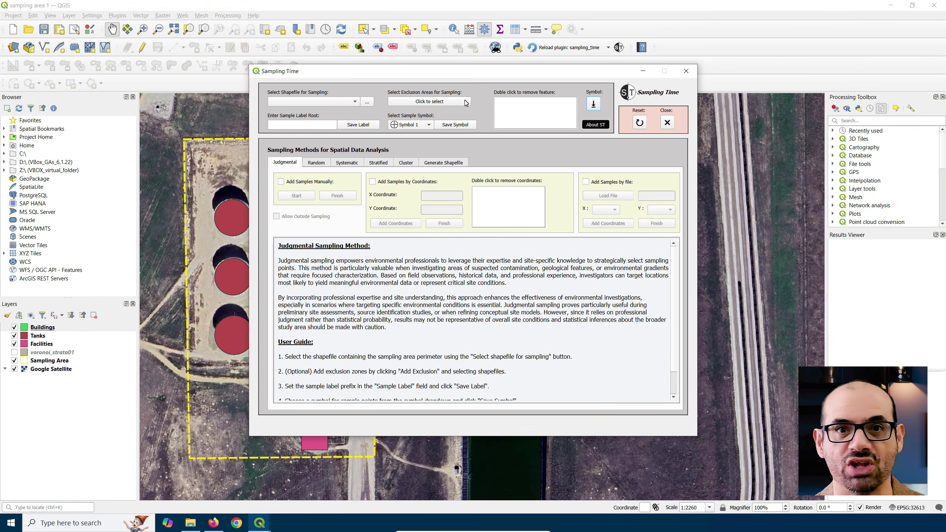
Reset the Sampling Time plugin to its initial state and review the available sampling layers.
{"action": "left_click", "coordinate": [640, 123]}
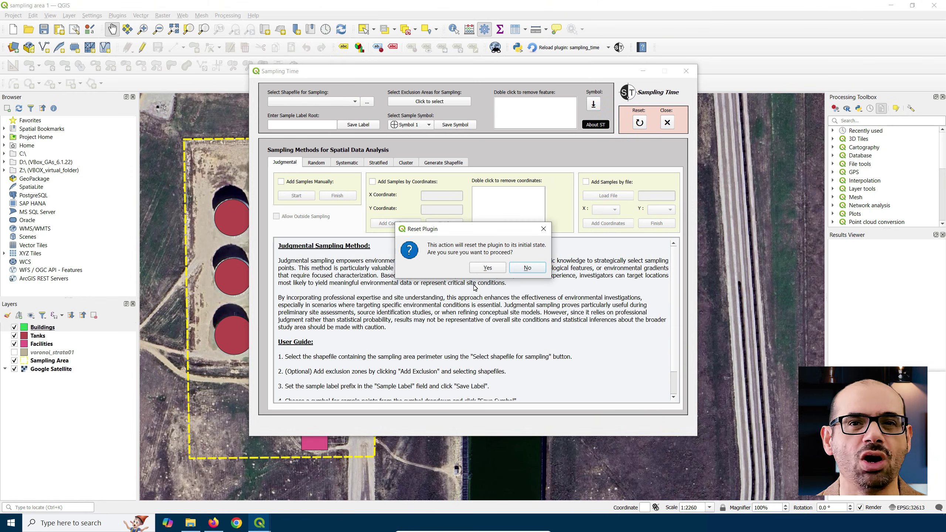
{"action": "left_click", "coordinate": [486, 269]}
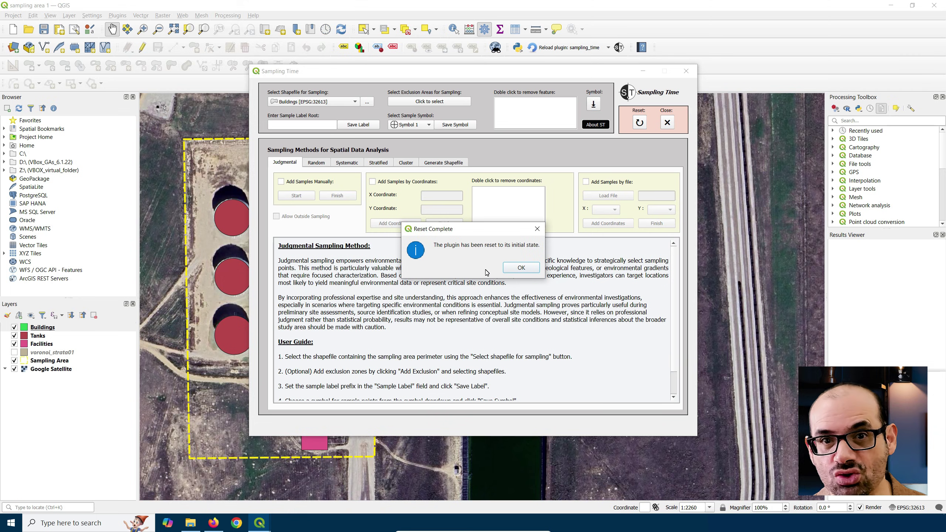
{"action": "left_click", "coordinate": [520, 266]}
{"action": "left_click", "coordinate": [356, 102]}
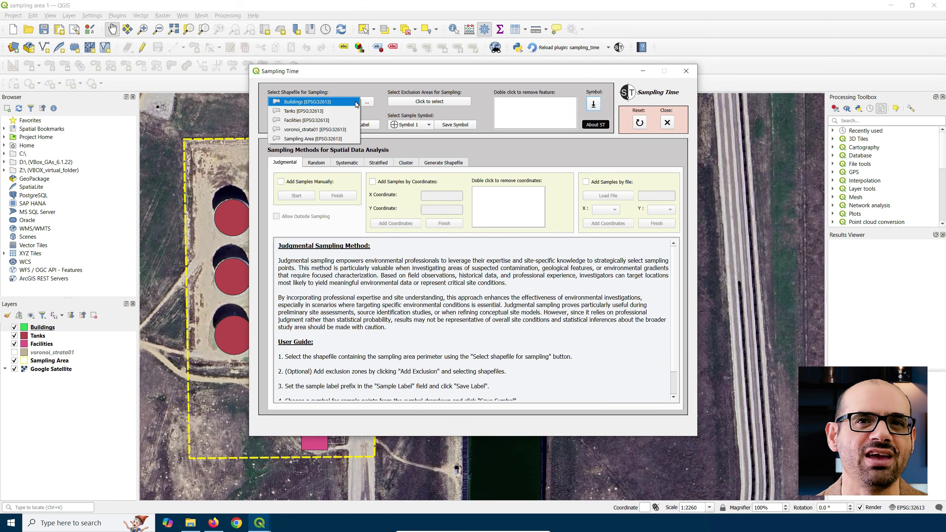
{"action": "left_click", "coordinate": [356, 104]}
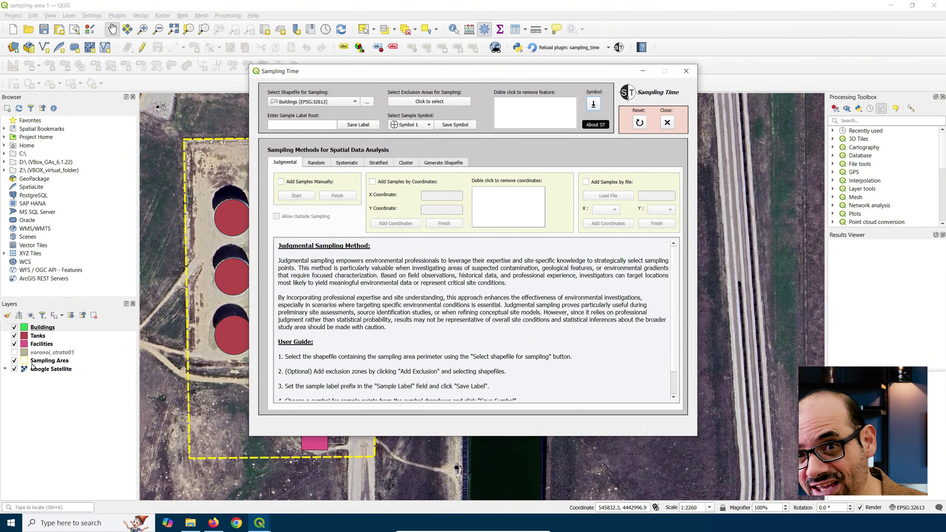
Load cuadrado.shp from the shp folder as the sampling shapefile.
{"action": "left_click", "coordinate": [368, 104]}
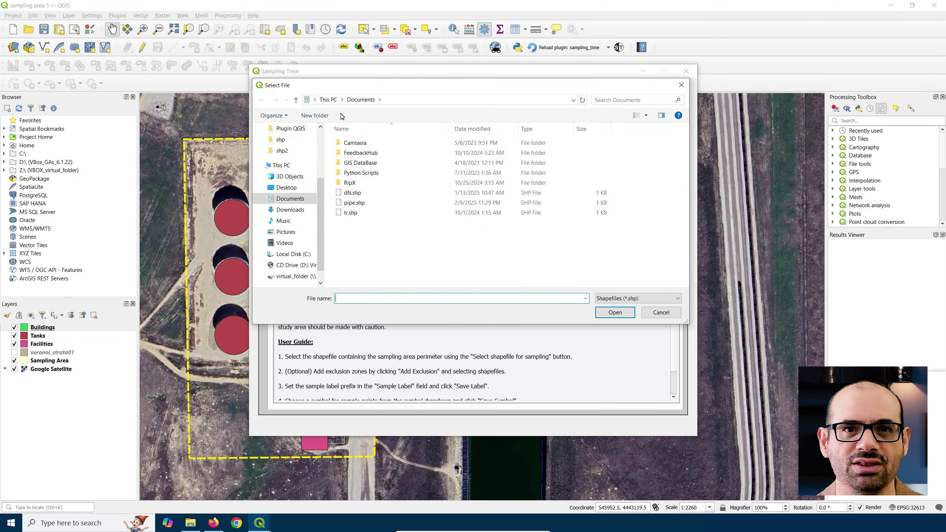
{"action": "left_click", "coordinate": [280, 143]}
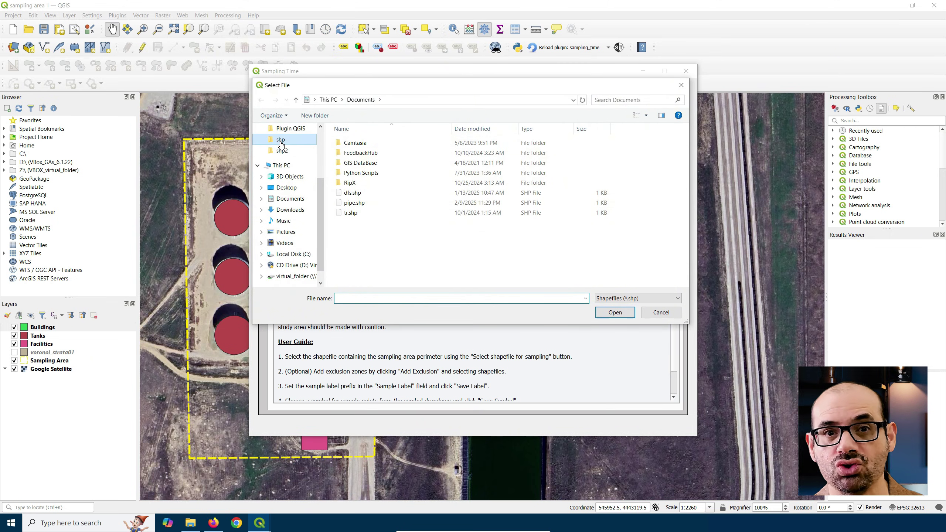
{"action": "left_click", "coordinate": [367, 146]}
{"action": "left_click", "coordinate": [610, 314]}
{"action": "left_click", "coordinate": [53, 330]}
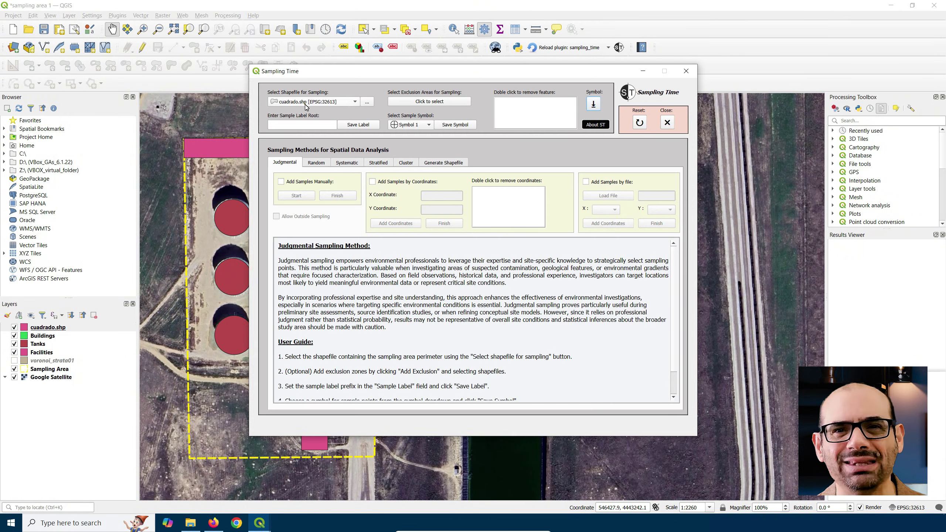
{"action": "left_click", "coordinate": [306, 105]}
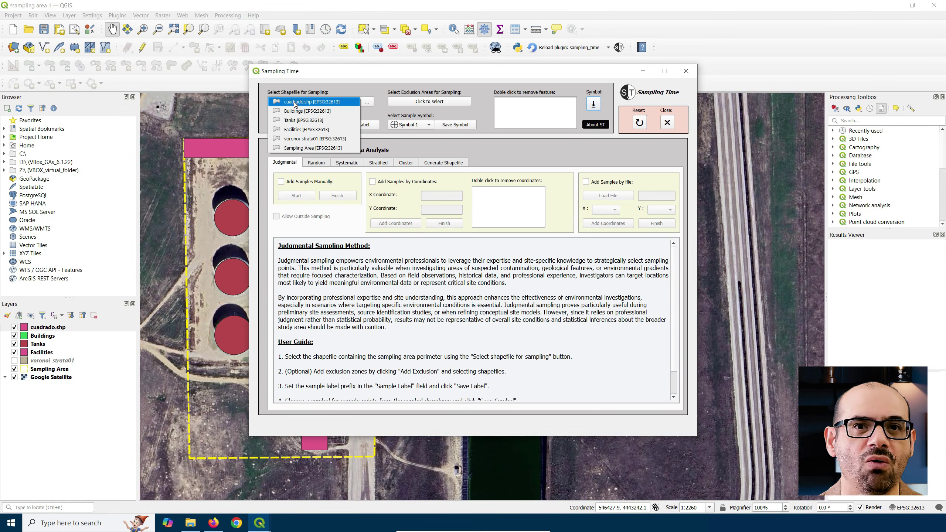
Keep cuadrado.shp as the sampling layer, leaving the layer list unchanged.
{"action": "left_click", "coordinate": [311, 97]}
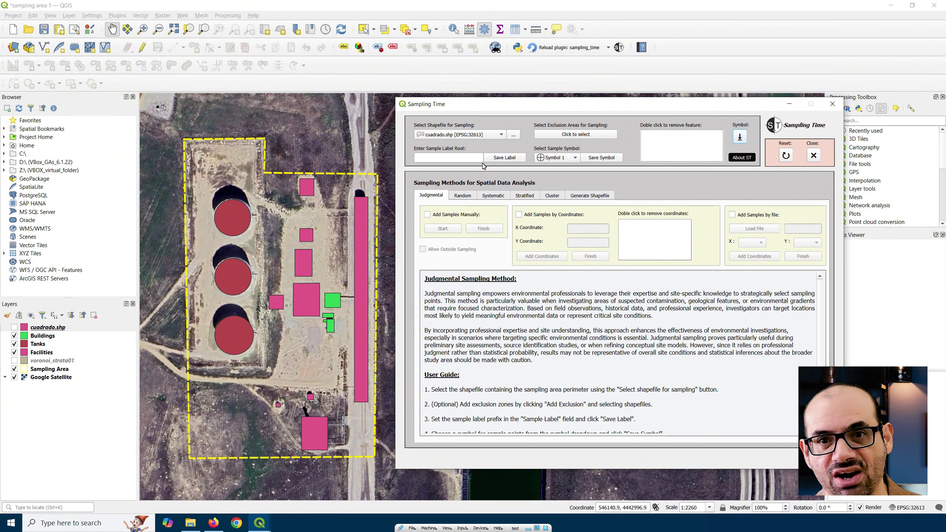
{"action": "left_click", "coordinate": [499, 135]}
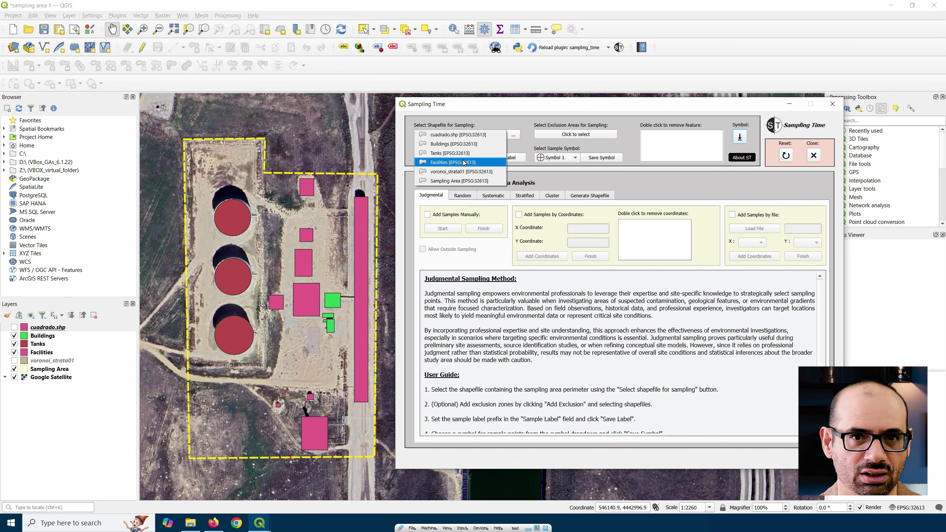
{"action": "left_click", "coordinate": [491, 108]}
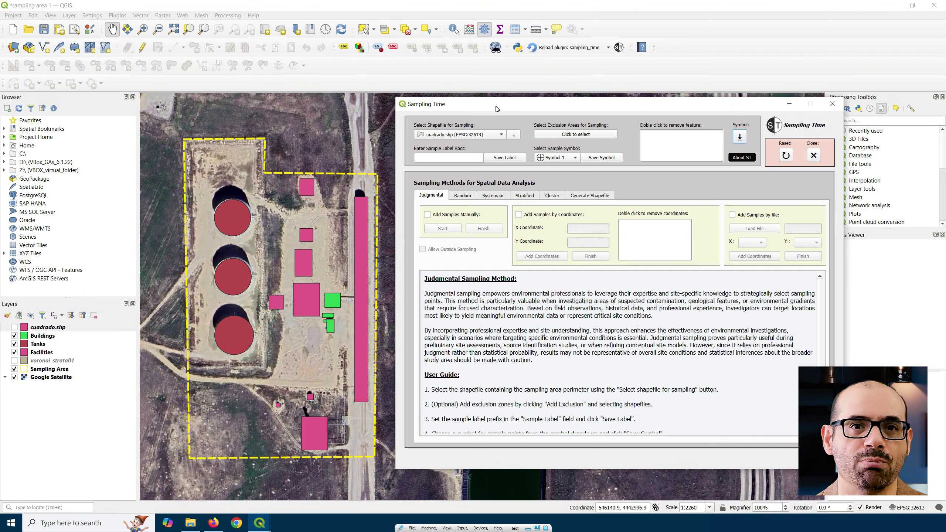
Add Facilities.shp and Tanks.shp as exclusion zones, then remove Tanks.shp again.
{"action": "left_click", "coordinate": [574, 136]}
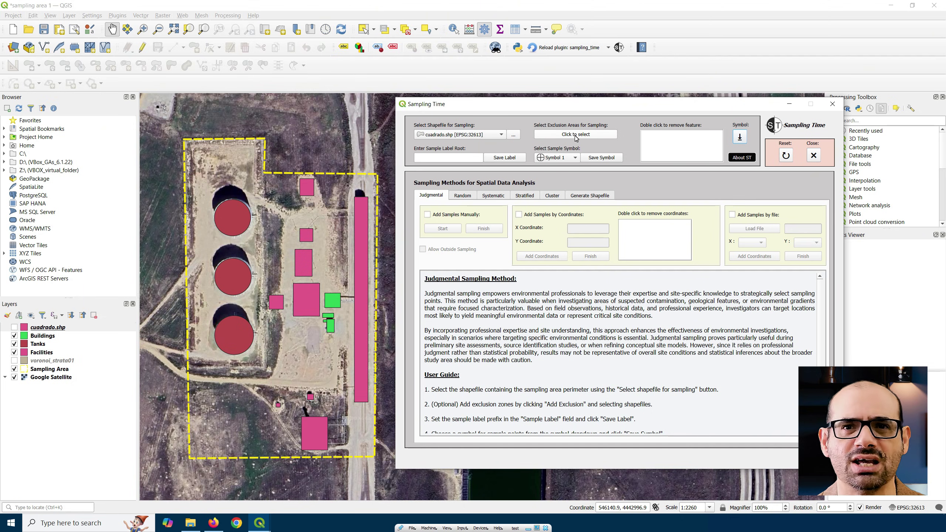
{"action": "left_click", "coordinate": [507, 188]}
{"action": "left_click", "coordinate": [504, 217], "text": "ctrl"}
{"action": "left_click", "coordinate": [761, 345]}
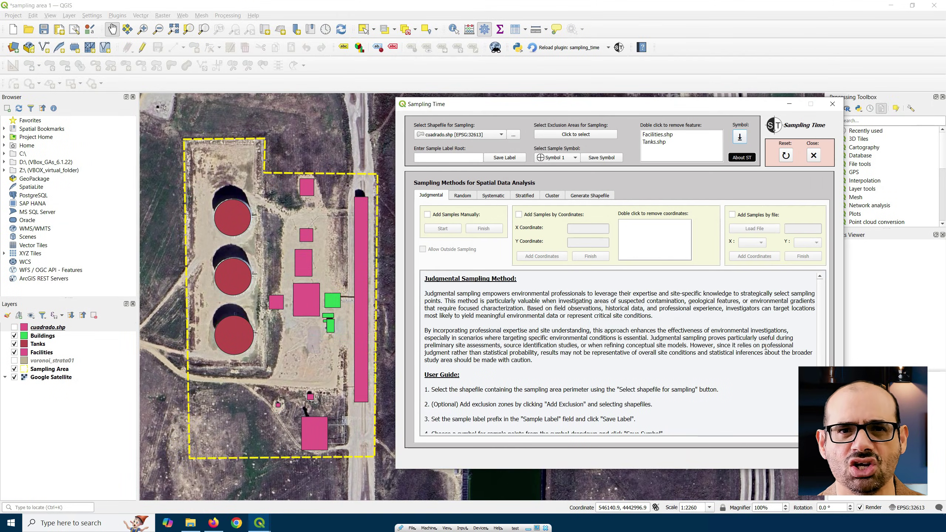
{"action": "double_click", "coordinate": [650, 142]}
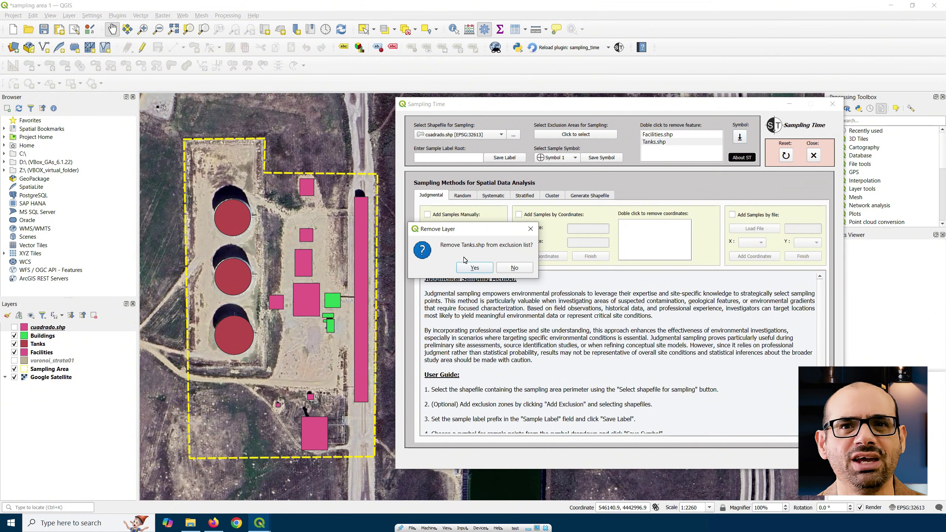
{"action": "left_click", "coordinate": [475, 268]}
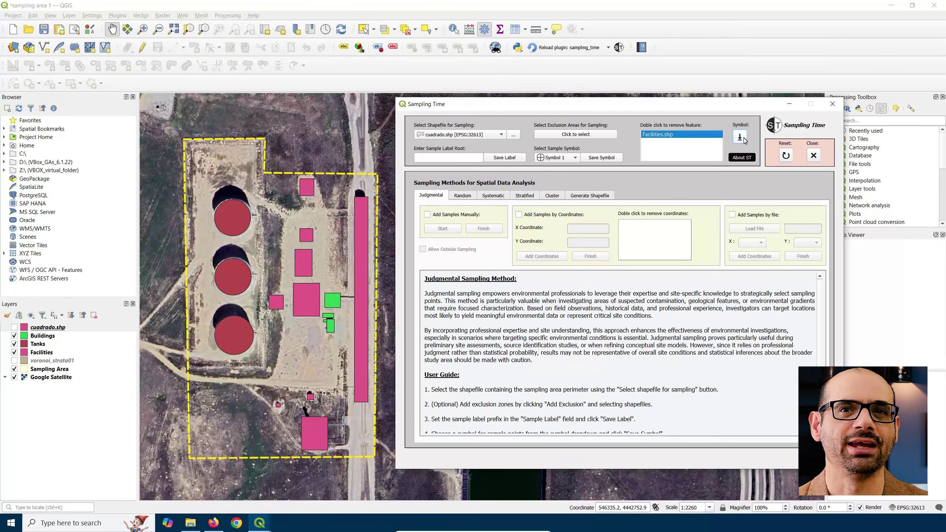
Browse the available sample symbol icons in Sampling Time.
{"action": "left_click", "coordinate": [741, 138]}
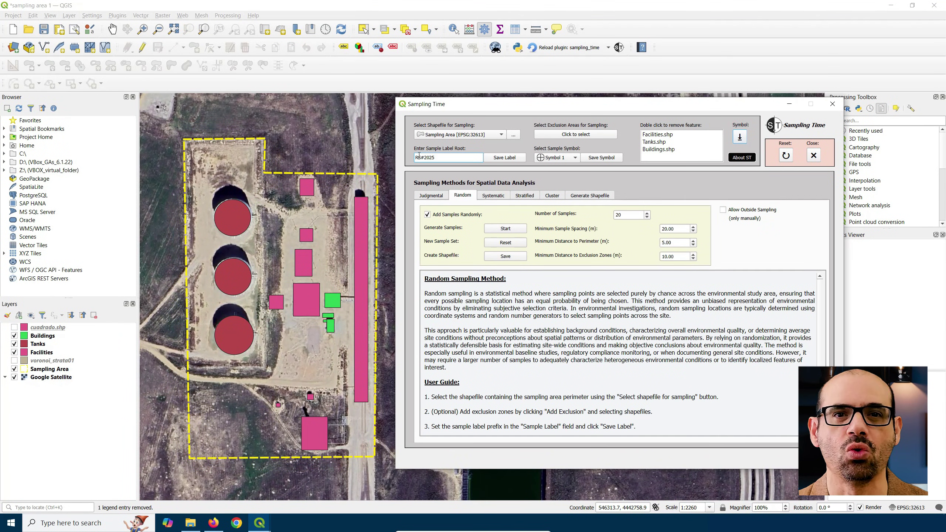
Save the sample label root and set Symbol 6 as the sample marker.
{"action": "left_click", "coordinate": [505, 158]}
{"action": "left_click", "coordinate": [674, 304]}
{"action": "left_click", "coordinate": [557, 158]}
{"action": "left_click", "coordinate": [559, 203]}
{"action": "left_click", "coordinate": [601, 158]}
{"action": "left_click", "coordinate": [656, 300]}
Generate the random sample points and save them as a shapefile in the Random folder.
{"action": "left_click", "coordinate": [510, 228]}
{"action": "left_click", "coordinate": [655, 303]}
{"action": "left_click", "coordinate": [506, 256]}
{"action": "left_click", "coordinate": [501, 206]}
{"action": "left_click", "coordinate": [754, 345]}
{"action": "left_click", "coordinate": [602, 301]}
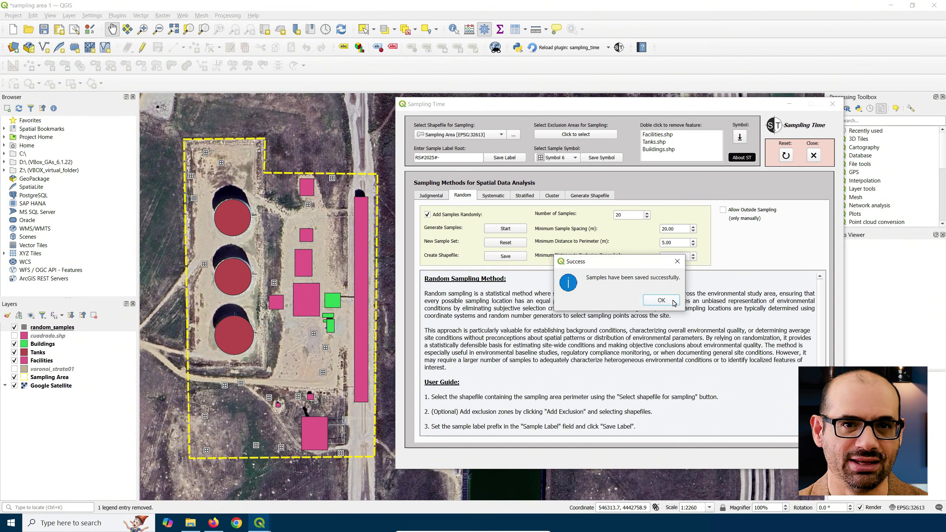
{"action": "left_click", "coordinate": [661, 301]}
Open the random_samples attribute table and sort it by Samples, then by ID.
{"action": "right_click", "coordinate": [41, 327]}
{"action": "left_click", "coordinate": [65, 220]}
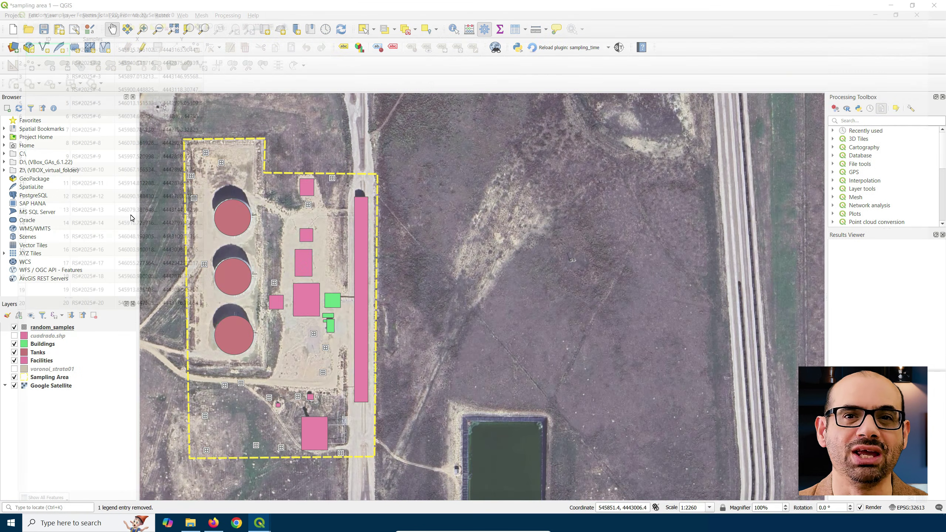
{"action": "left_click", "coordinate": [83, 33]}
{"action": "left_click", "coordinate": [83, 33]}
{"action": "left_click", "coordinate": [44, 33]}
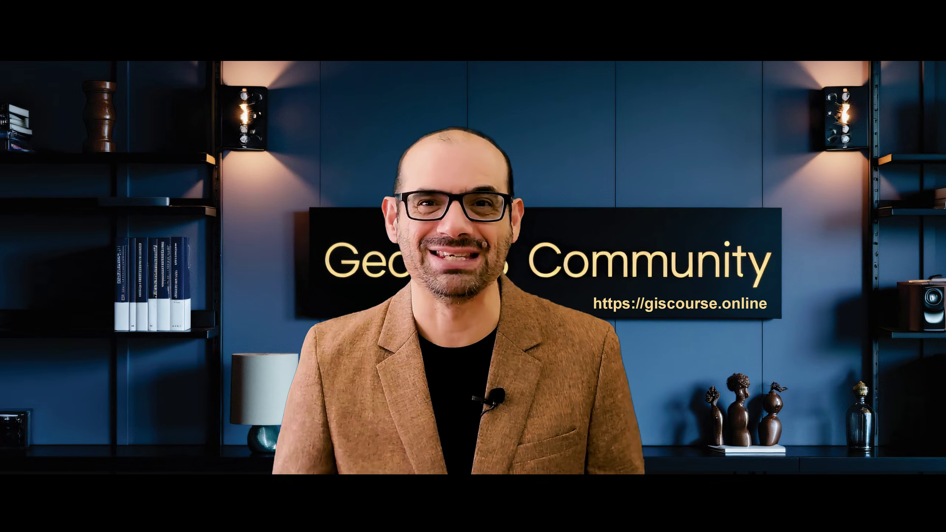
Pick Symbol 3 from the sample symbol list and save it as the marker.
{"action": "left_click", "coordinate": [410, 125]}
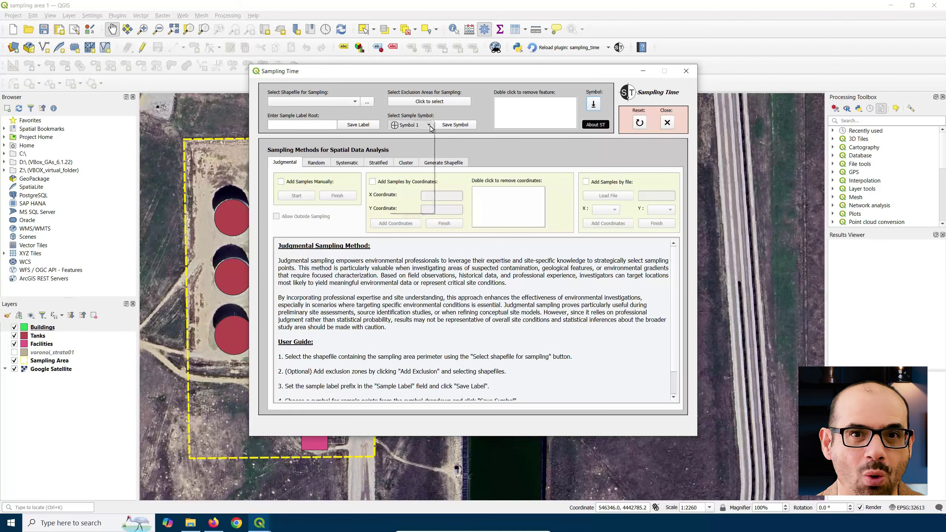
{"action": "left_click", "coordinate": [414, 143]}
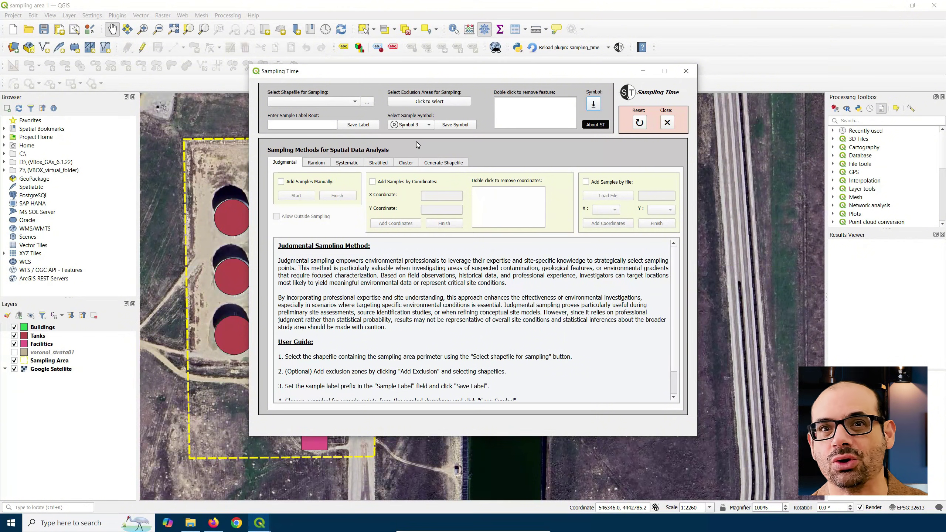
{"action": "left_click", "coordinate": [456, 126]}
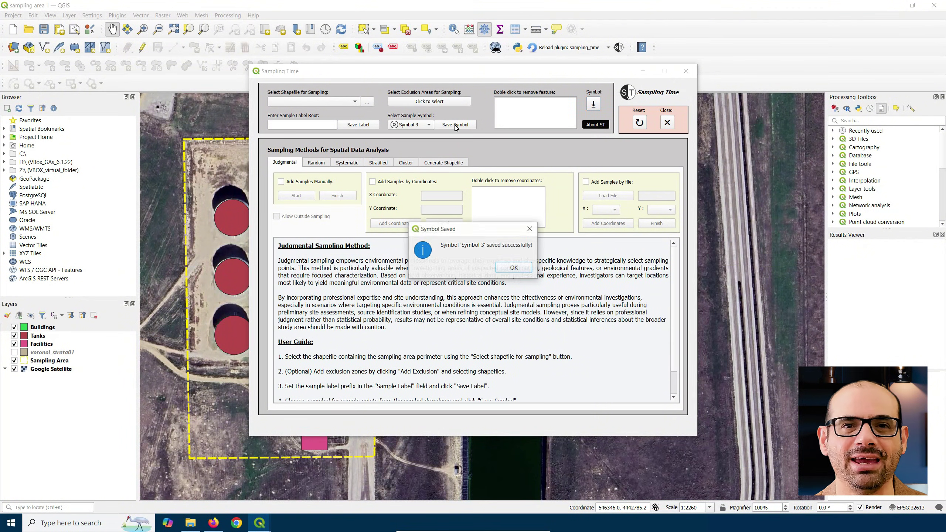
{"action": "left_click", "coordinate": [513, 268]}
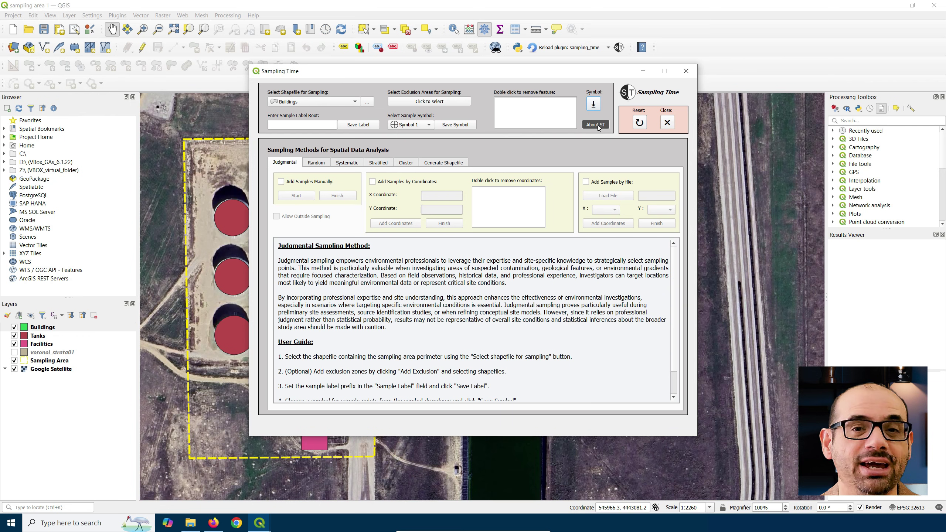
Show the About Sampling Time information and highlight its description, version, author, contact and license text.
{"action": "left_click", "coordinate": [596, 125]}
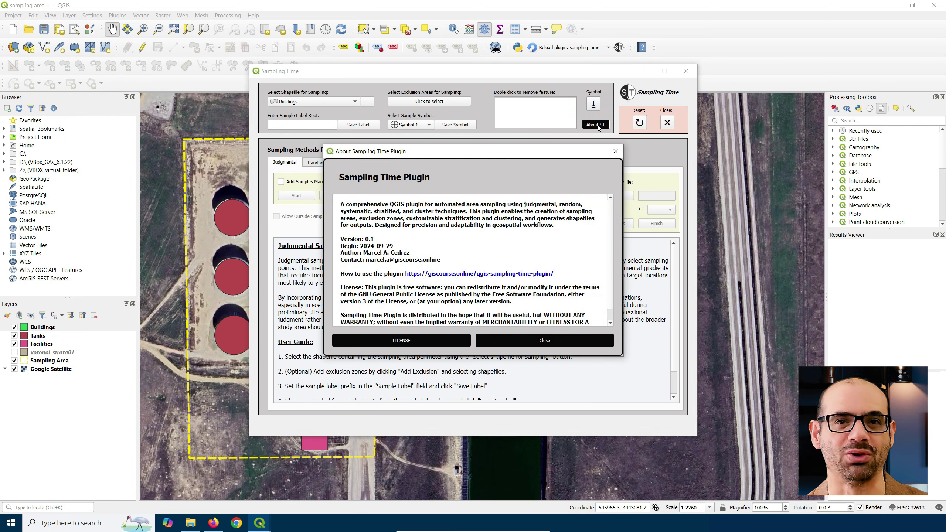
{"action": "left_click_drag", "start_coordinate": [556, 227], "coordinate": [345, 201]}
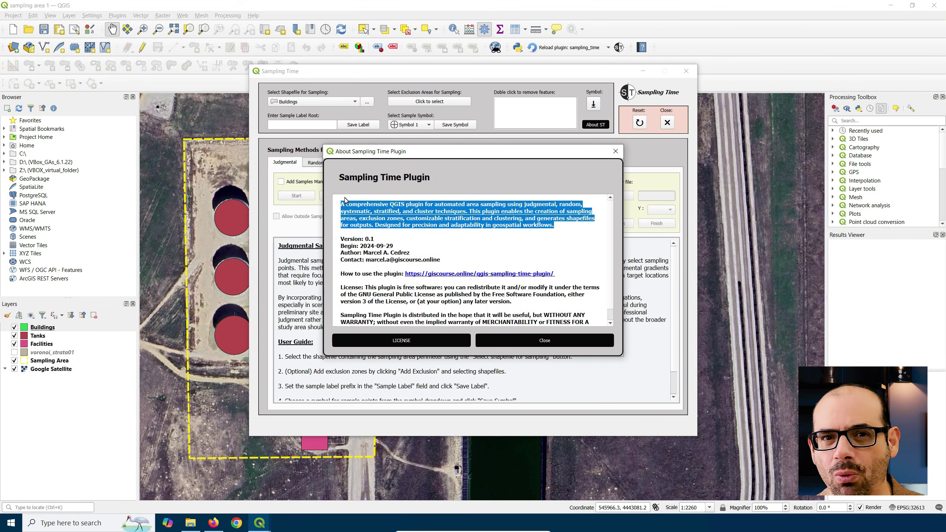
{"action": "left_click_drag", "start_coordinate": [379, 241], "coordinate": [341, 247]}
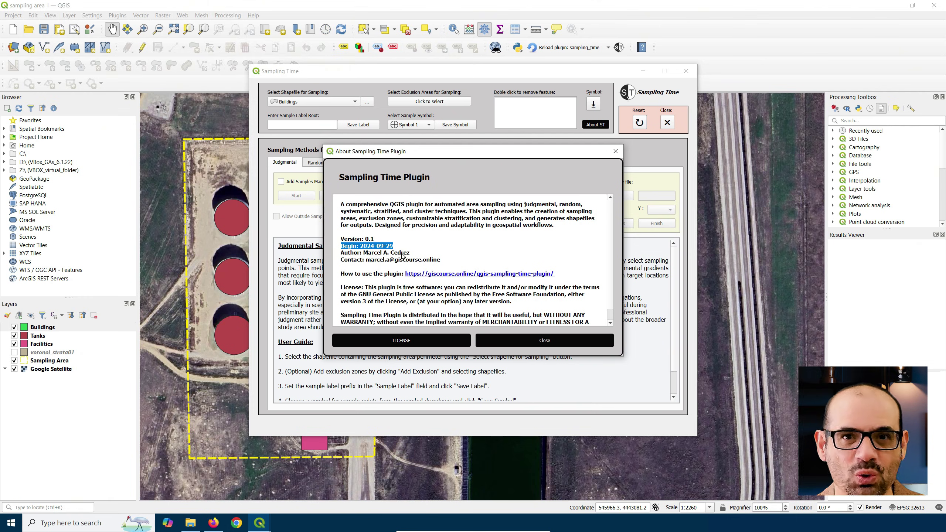
{"action": "left_click_drag", "start_coordinate": [411, 254], "coordinate": [341, 255]}
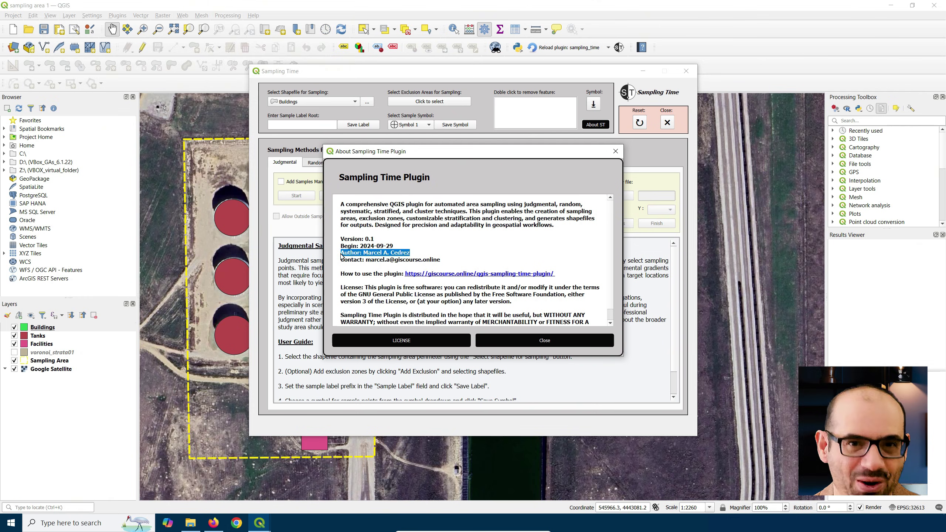
{"action": "left_click_drag", "start_coordinate": [441, 261], "coordinate": [382, 276]}
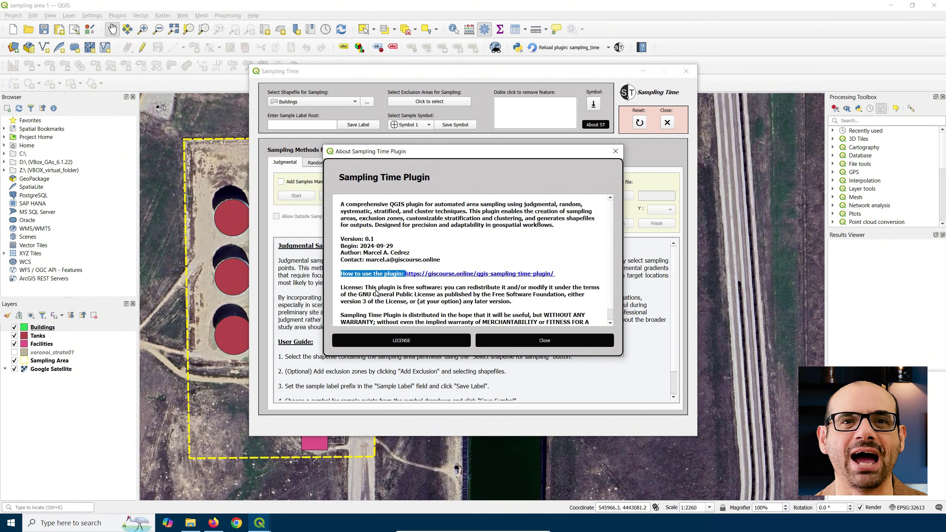
{"action": "left_click_drag", "start_coordinate": [339, 291], "coordinate": [498, 336]}
{"action": "left_click_drag", "start_coordinate": [567, 331], "coordinate": [557, 324]}
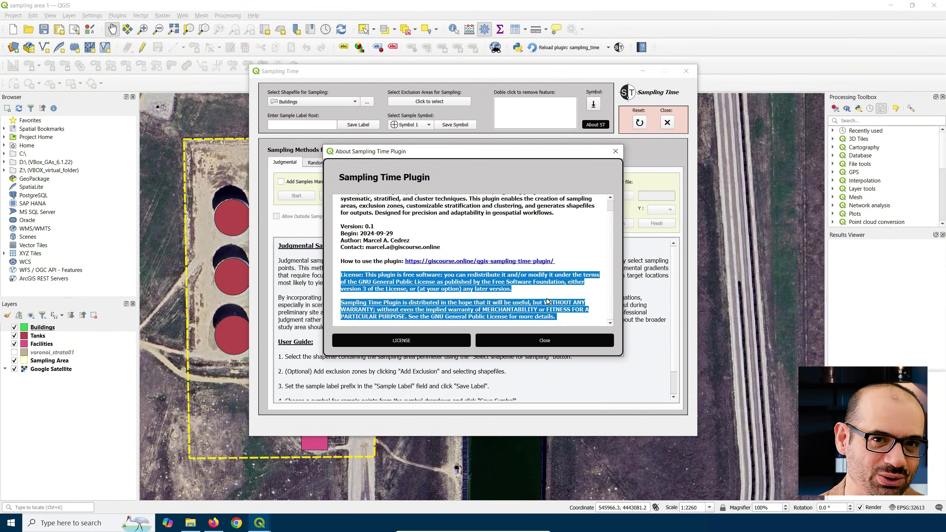
{"action": "left_click", "coordinate": [485, 249]}
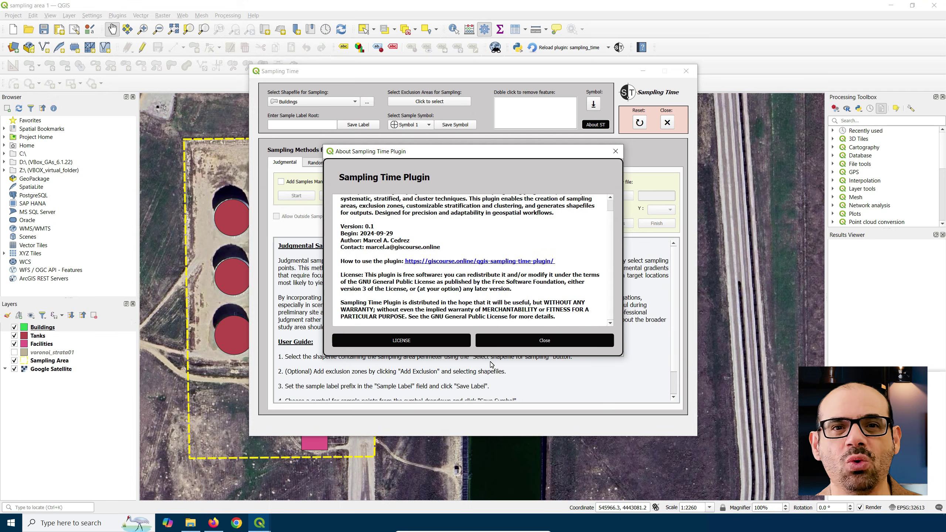
Try viewing the plugin's LICENSE file twice, dismissing the 'License file not found' error each time.
{"action": "left_click", "coordinate": [397, 340]}
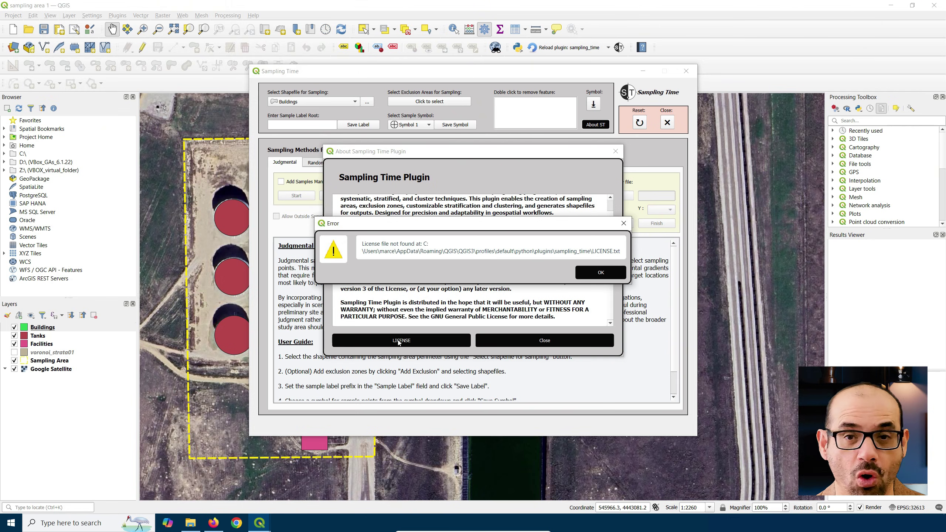
{"action": "left_click", "coordinate": [595, 273]}
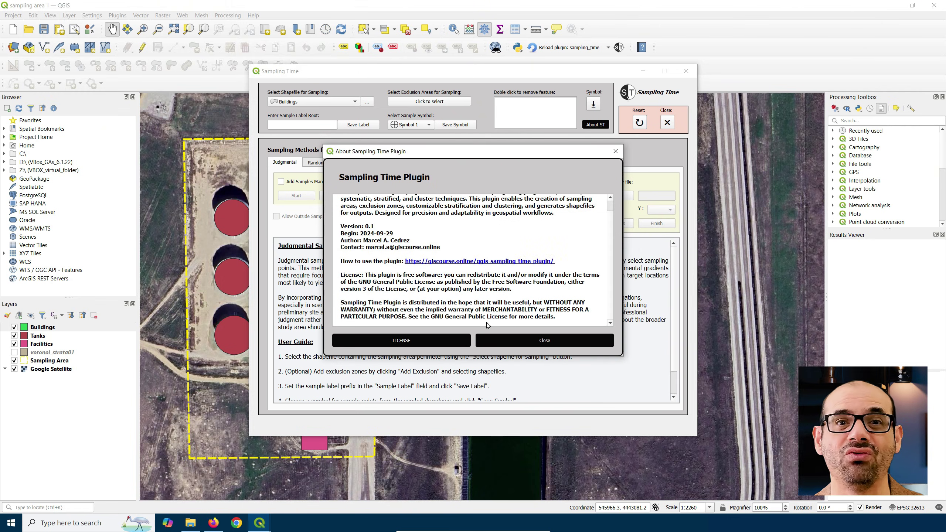
{"action": "left_click", "coordinate": [414, 341]}
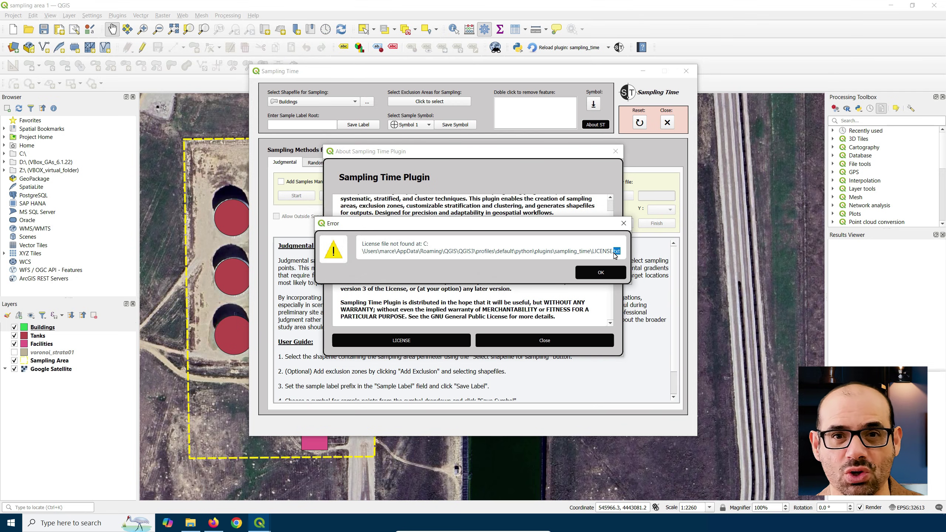
{"action": "left_click", "coordinate": [599, 272]}
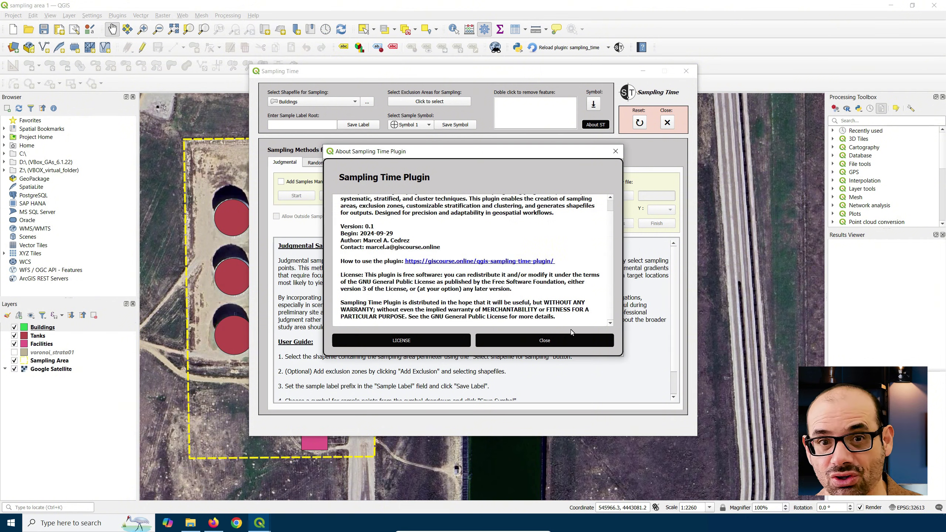